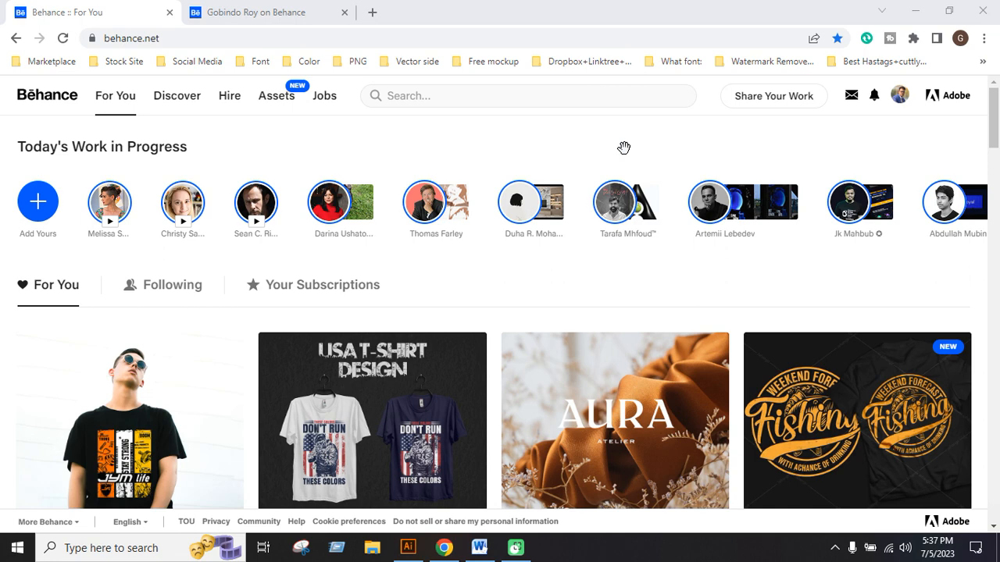
Open the freelance projects management page from the account and close its dialog to land on the profile
{"action": "left_click", "coordinate": [900, 97]}
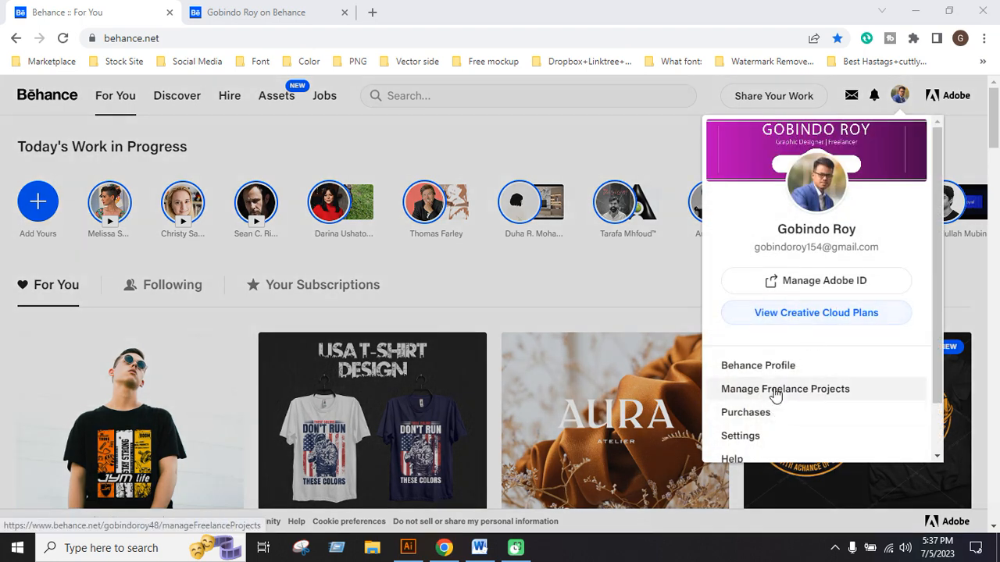
{"action": "left_click", "coordinate": [839, 388]}
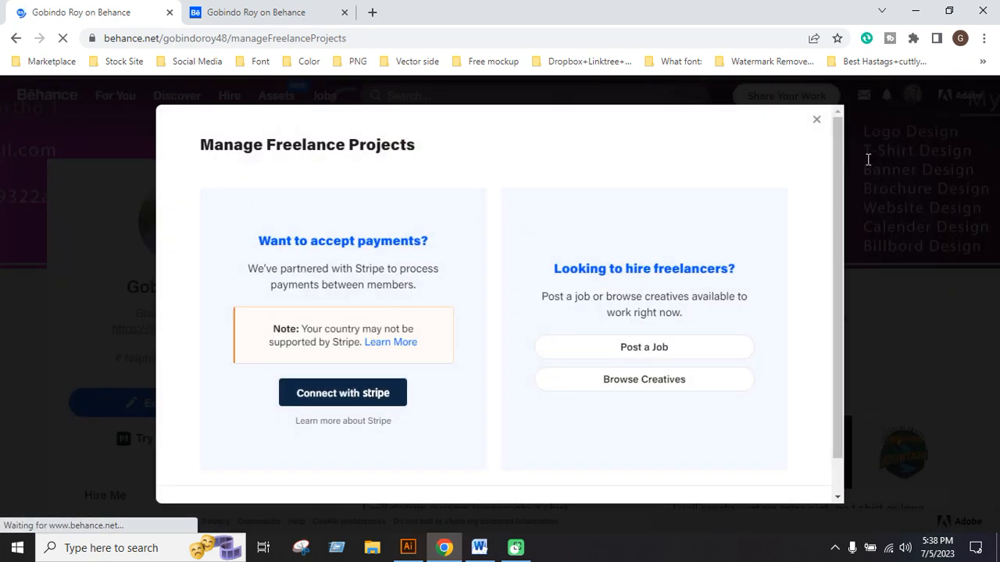
{"action": "left_click", "coordinate": [817, 122]}
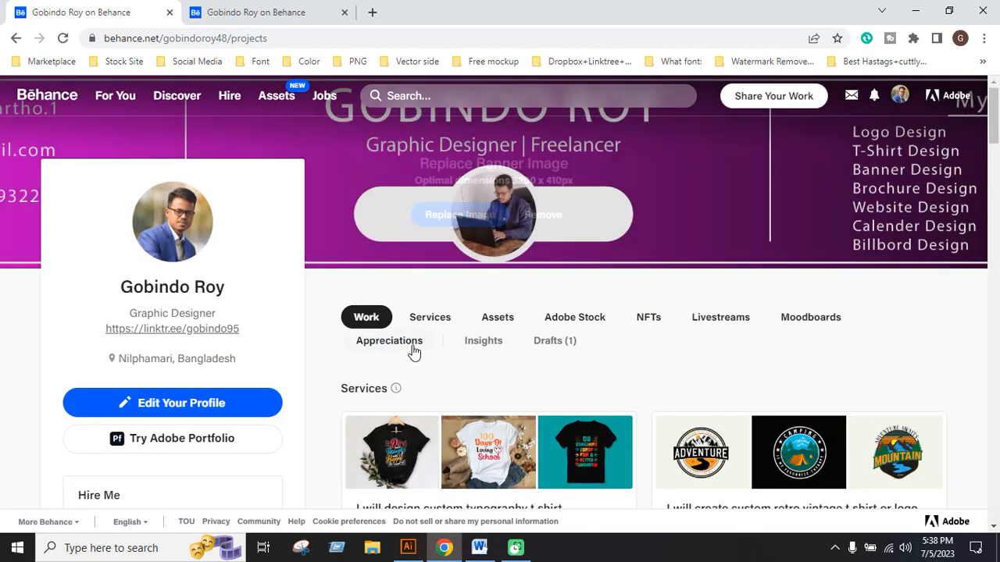
Show the services offered on the profile and start creating a new service
{"action": "mouse_move", "coordinate": [396, 384]}
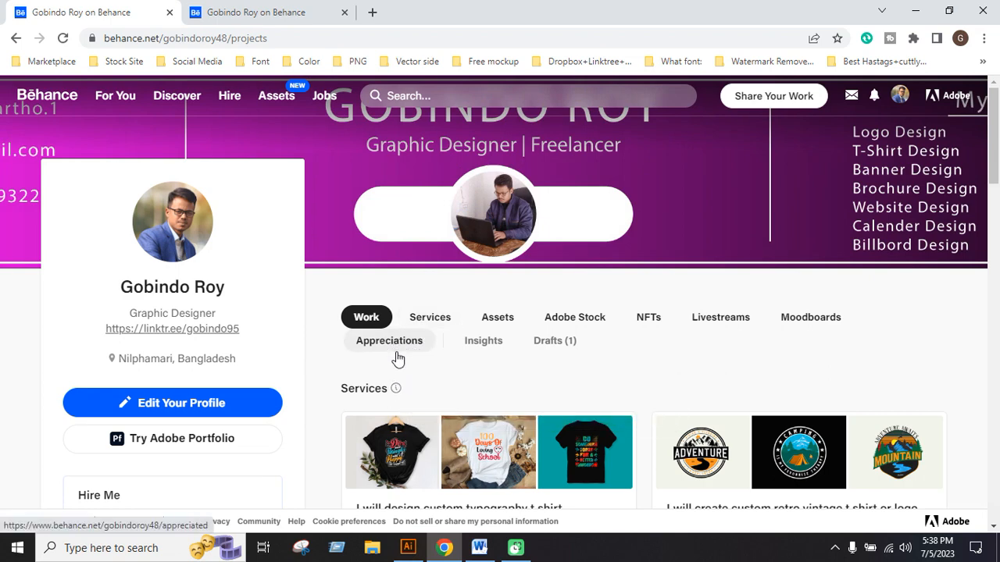
{"action": "scroll", "coordinate": [398, 357], "scroll_direction": "down", "scroll_amount": 1}
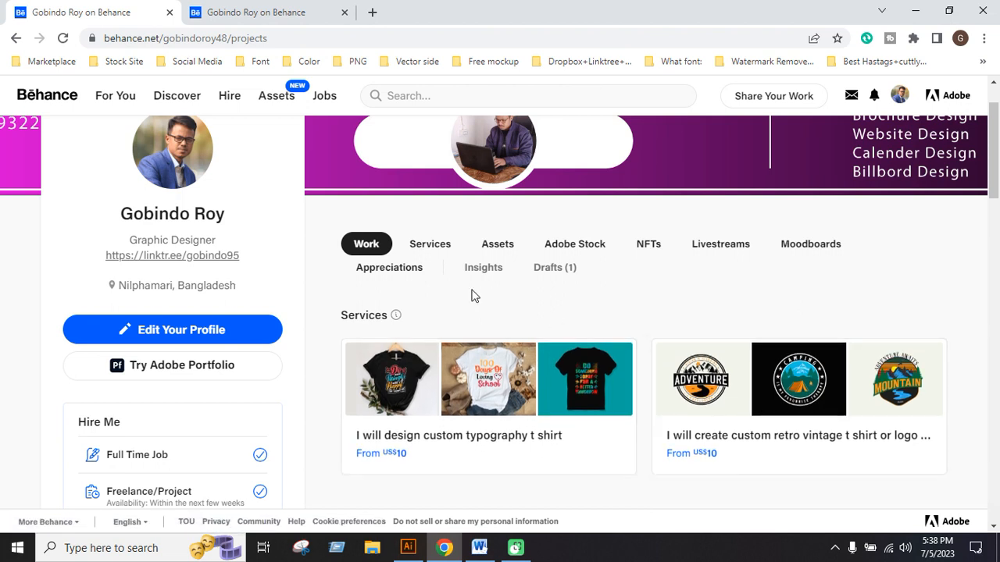
{"action": "left_click", "coordinate": [438, 254]}
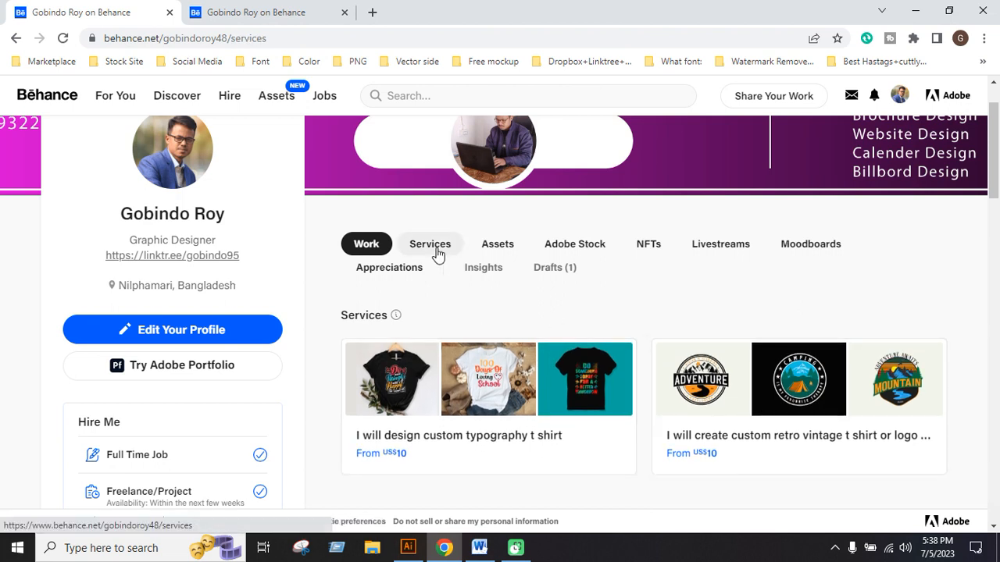
{"action": "scroll", "coordinate": [553, 430], "scroll_direction": "down", "scroll_amount": 3}
{"action": "scroll", "coordinate": [547, 429], "scroll_direction": "down", "scroll_amount": 1}
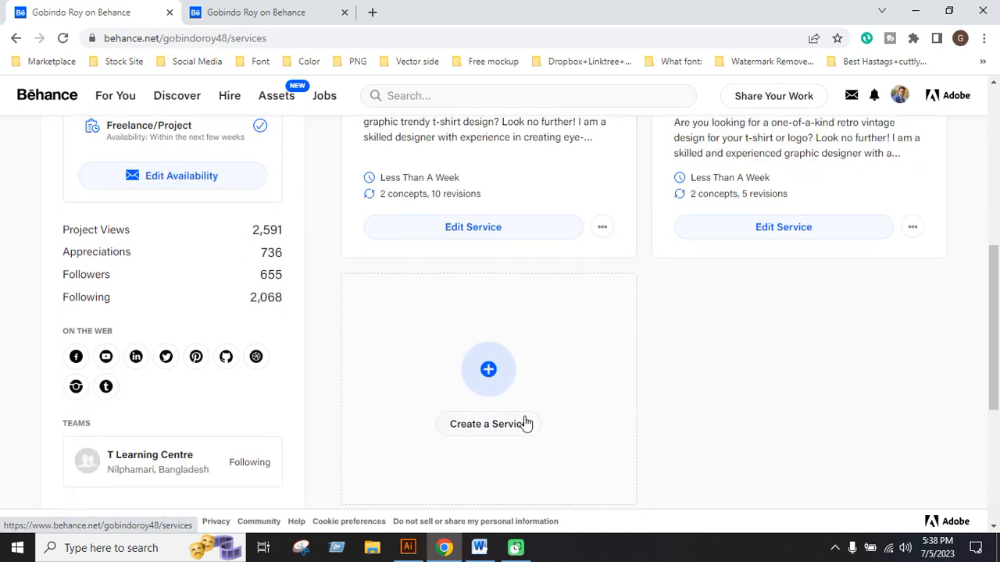
{"action": "scroll", "coordinate": [542, 393], "scroll_direction": "down", "scroll_amount": 1}
{"action": "left_click", "coordinate": [508, 353]}
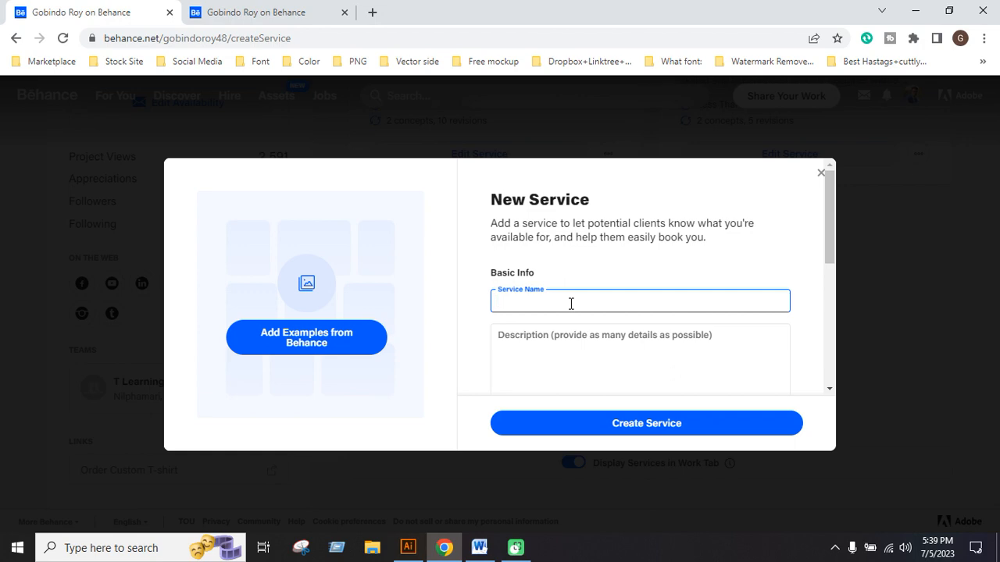
Copy the title "I will Create excellent retro vintage graphic t shirt design" from the Word document into the new service's name on Behance
{"action": "left_click", "coordinate": [481, 550]}
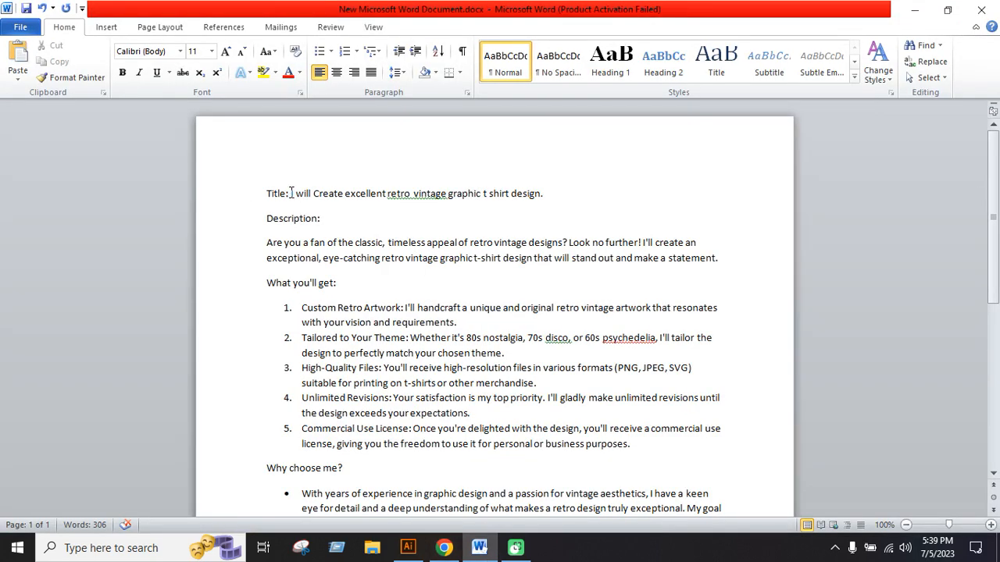
{"action": "left_click_drag", "start_coordinate": [292, 192], "coordinate": [565, 189]}
{"action": "left_click", "coordinate": [550, 193]}
{"action": "left_click_drag", "start_coordinate": [291, 194], "coordinate": [556, 195]}
{"action": "key", "text": "ctrl+c"}
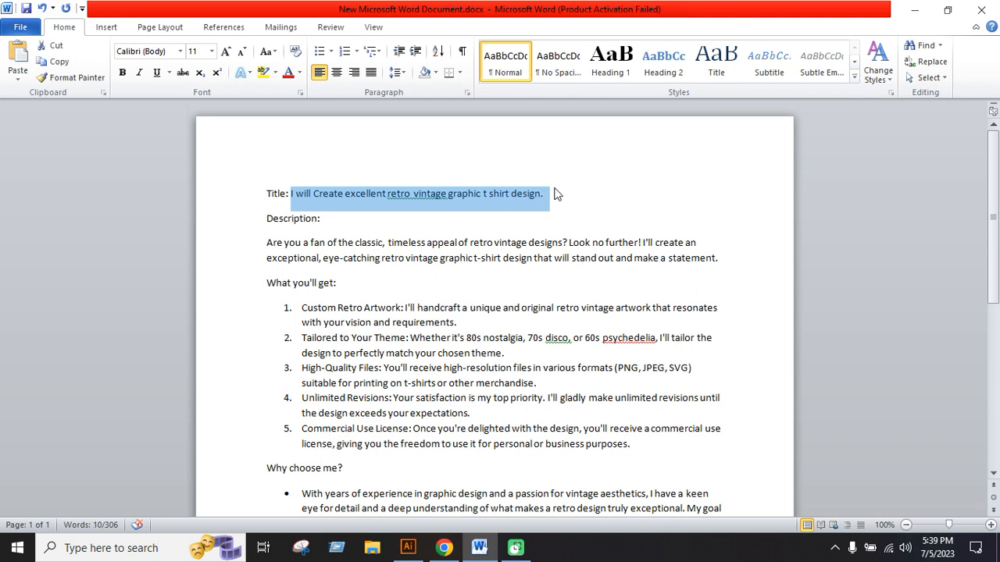
{"action": "left_click", "coordinate": [449, 539]}
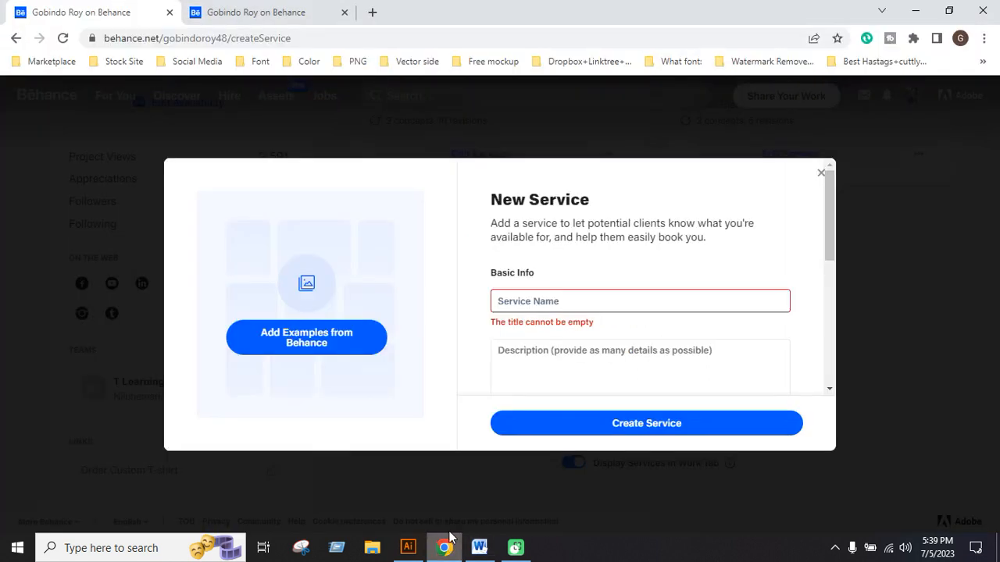
{"action": "left_click", "coordinate": [513, 305]}
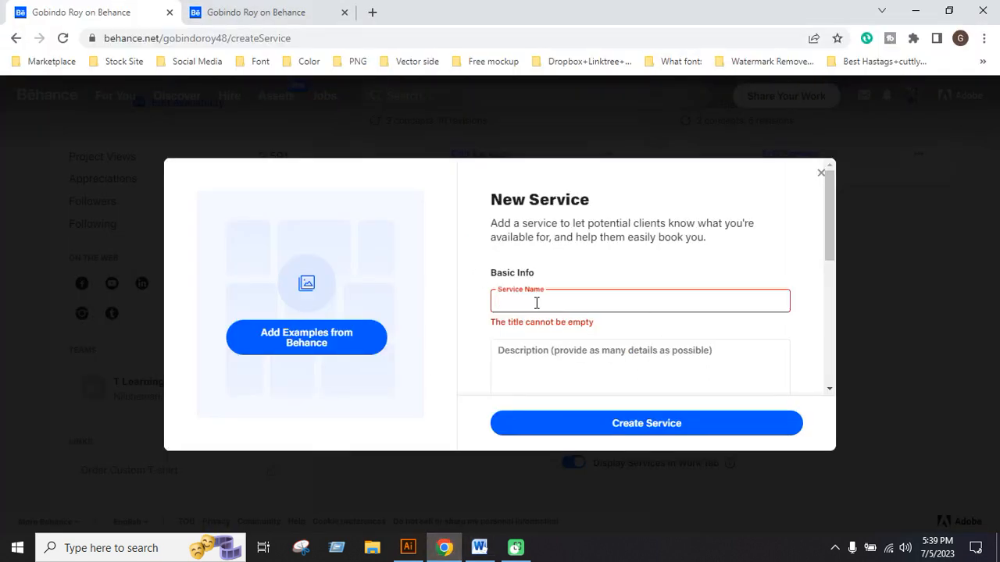
{"action": "key", "text": "ctrl+v"}
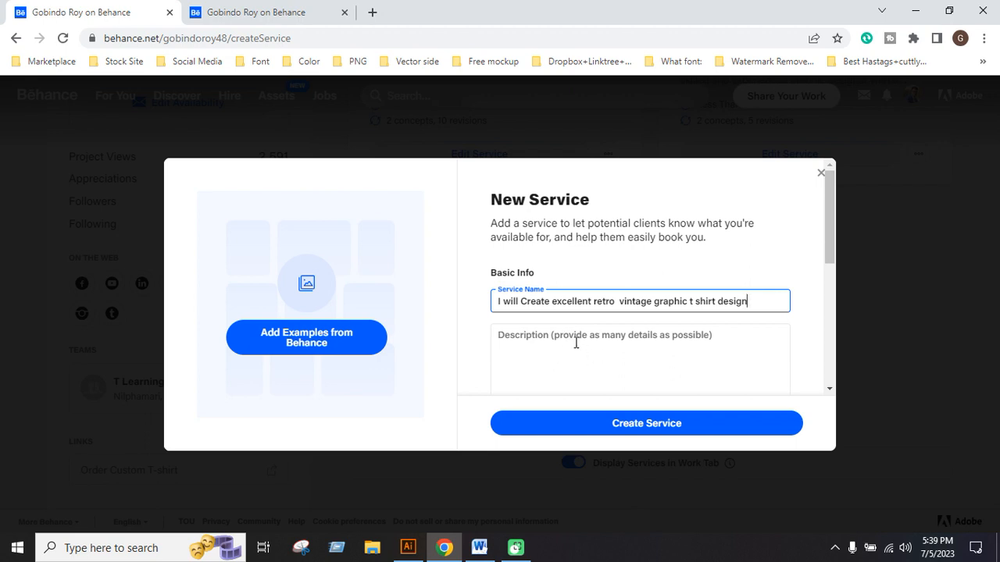
{"action": "left_click", "coordinate": [617, 348]}
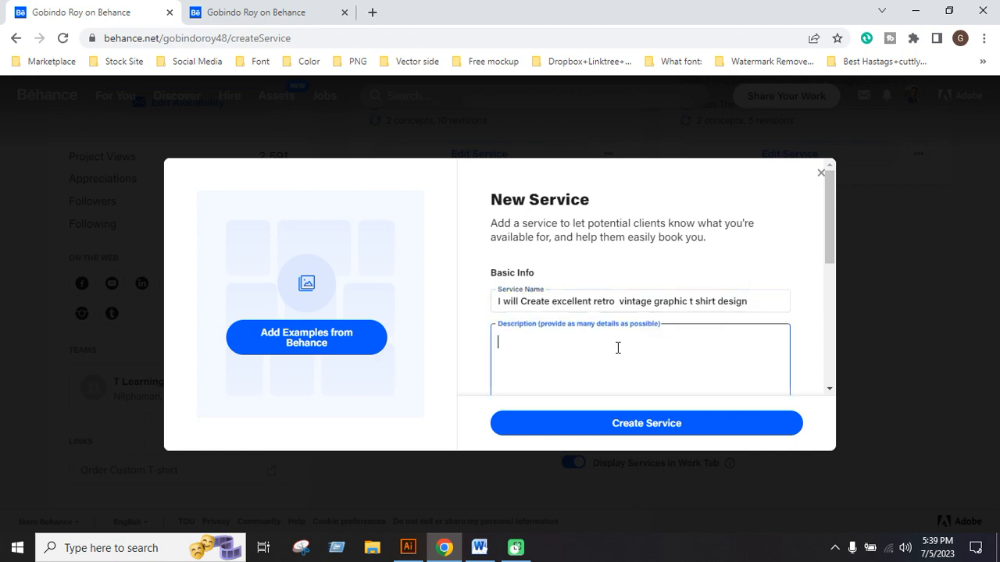
{"action": "left_click", "coordinate": [982, 61]}
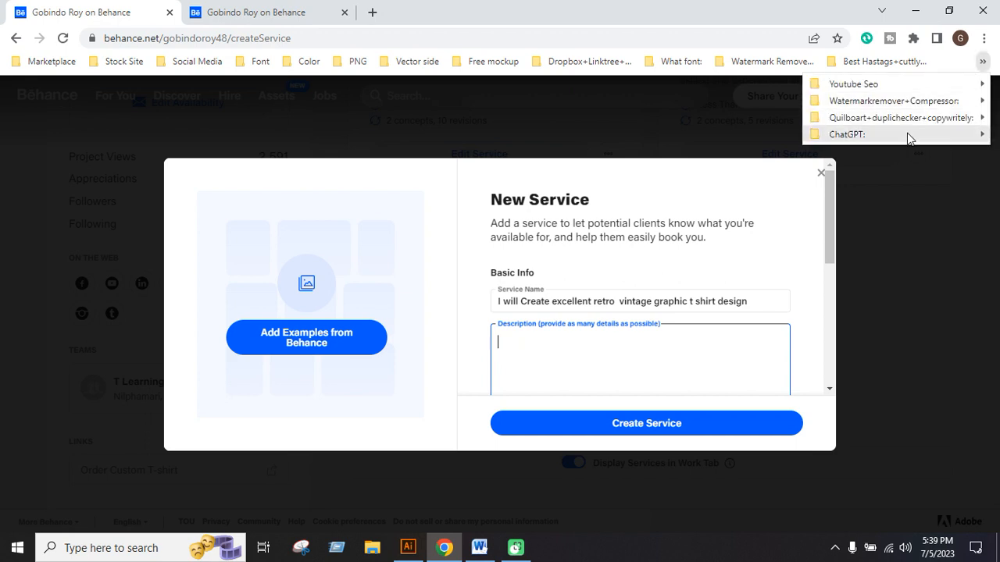
{"action": "mouse_move", "coordinate": [909, 139]}
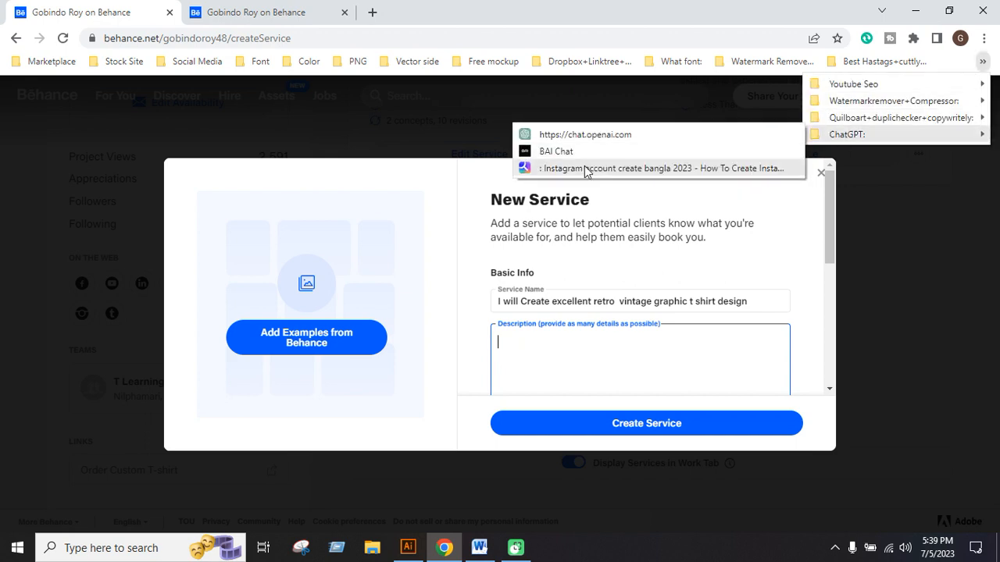
{"action": "left_click", "coordinate": [914, 322]}
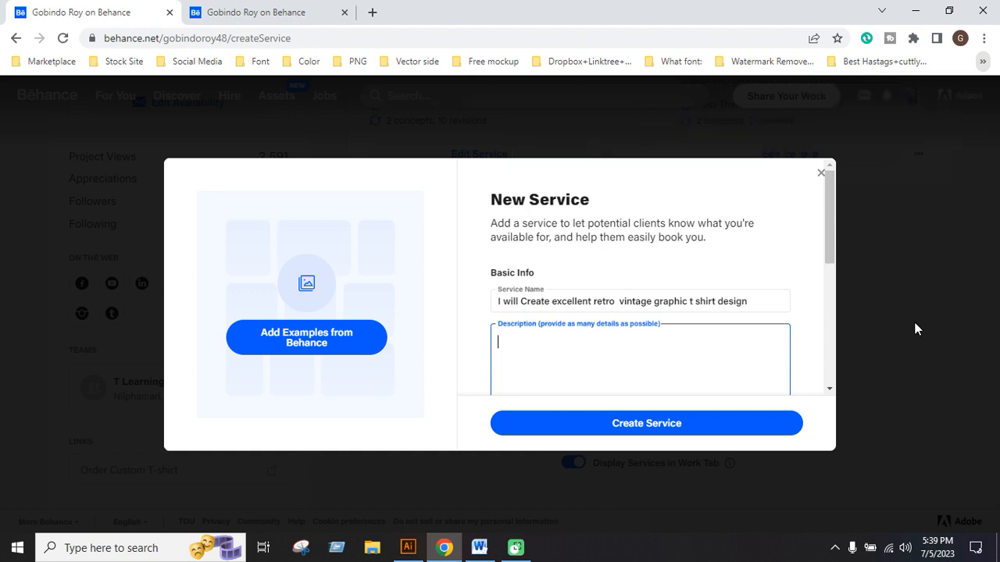
Copy the full description text, from the opening question through the sign-off, from the Word document into the service description on Behance
{"action": "left_click", "coordinate": [552, 337]}
{"action": "left_click", "coordinate": [479, 548]}
{"action": "scroll", "coordinate": [489, 287], "scroll_direction": "down", "scroll_amount": 2}
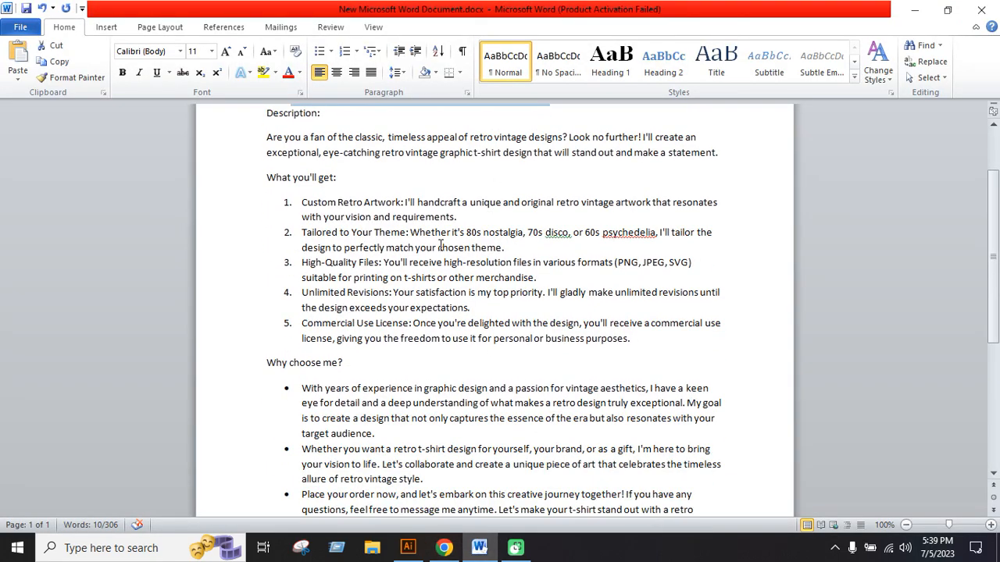
{"action": "left_click_drag", "start_coordinate": [268, 138], "coordinate": [346, 431]}
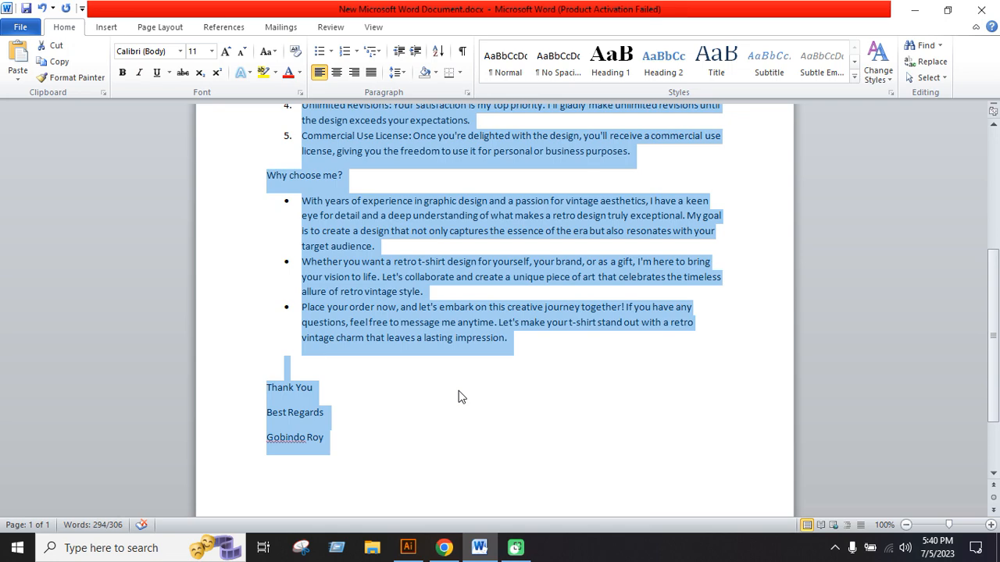
{"action": "left_click", "coordinate": [444, 547]}
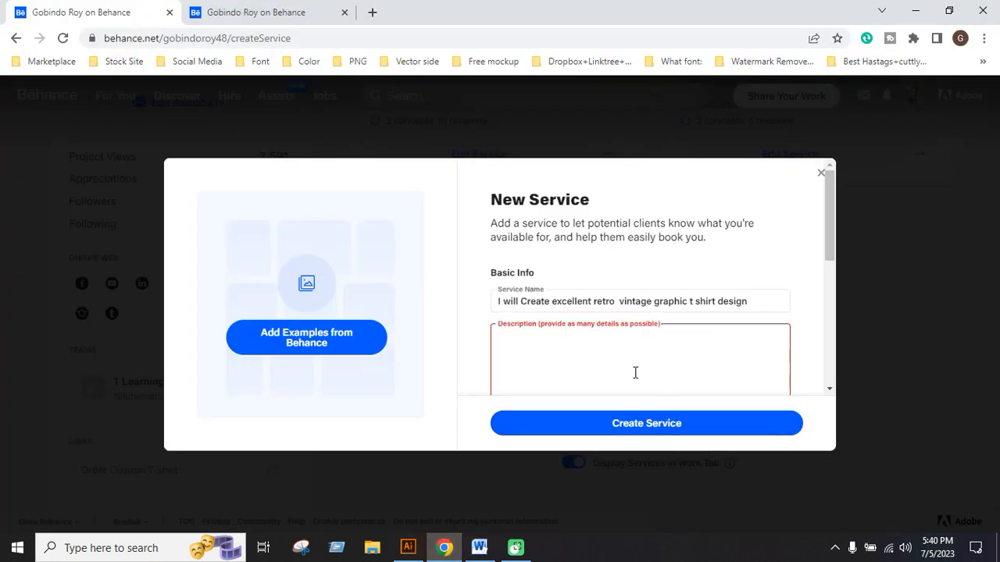
{"action": "key", "text": "ctrl+v"}
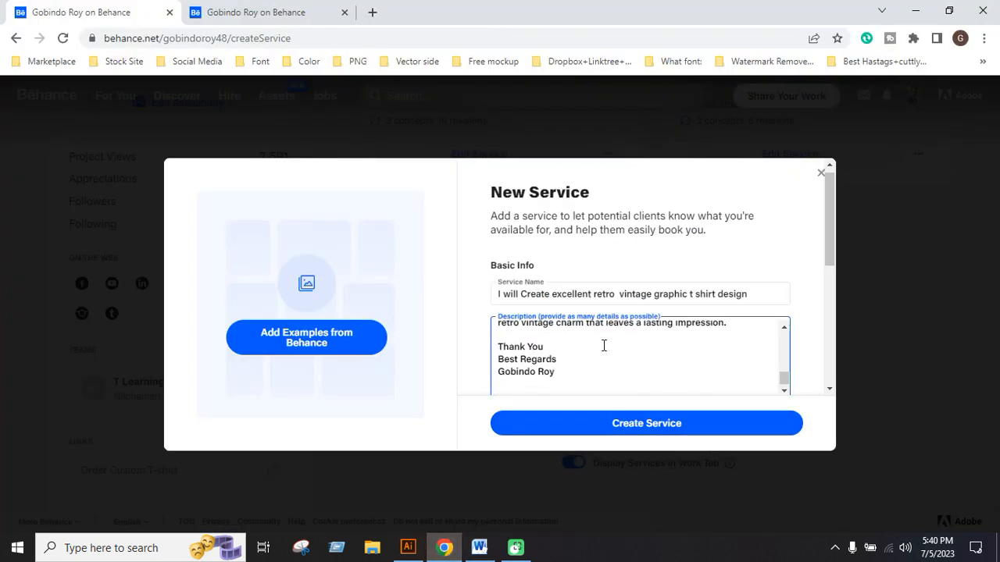
{"action": "scroll", "coordinate": [605, 351], "scroll_direction": "up", "scroll_amount": 10}
{"action": "scroll", "coordinate": [608, 357], "scroll_direction": "down", "scroll_amount": 8}
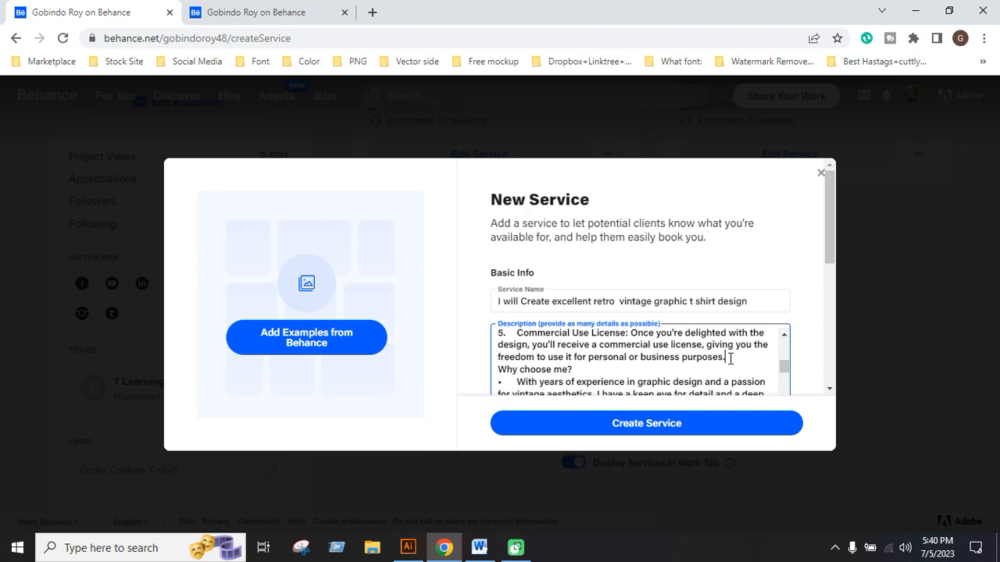
Set the service's delivery time to "Less than a week"
{"action": "scroll", "coordinate": [733, 359], "scroll_direction": "down", "scroll_amount": 1}
{"action": "scroll", "coordinate": [664, 354], "scroll_direction": "down", "scroll_amount": 10}
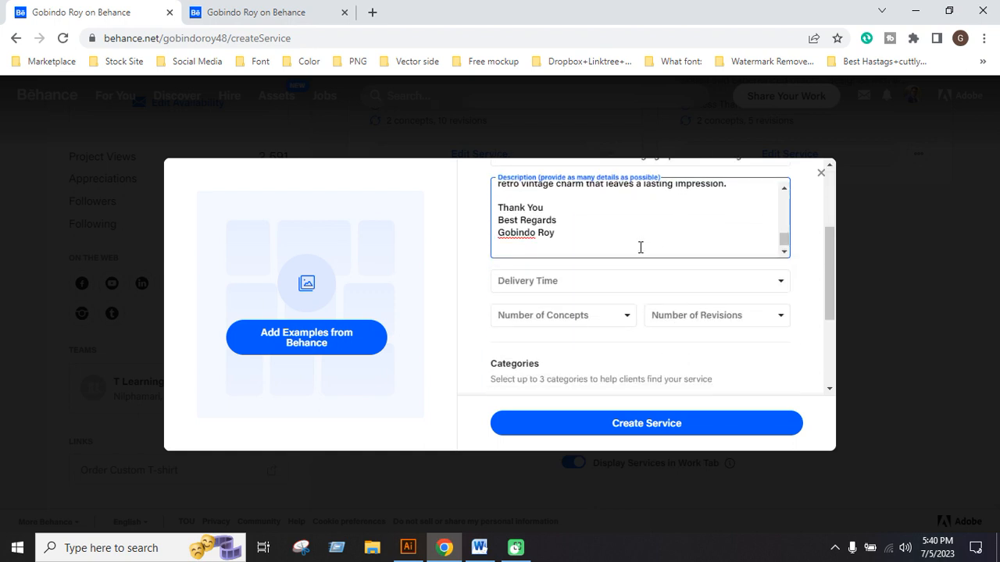
{"action": "left_click", "coordinate": [571, 284]}
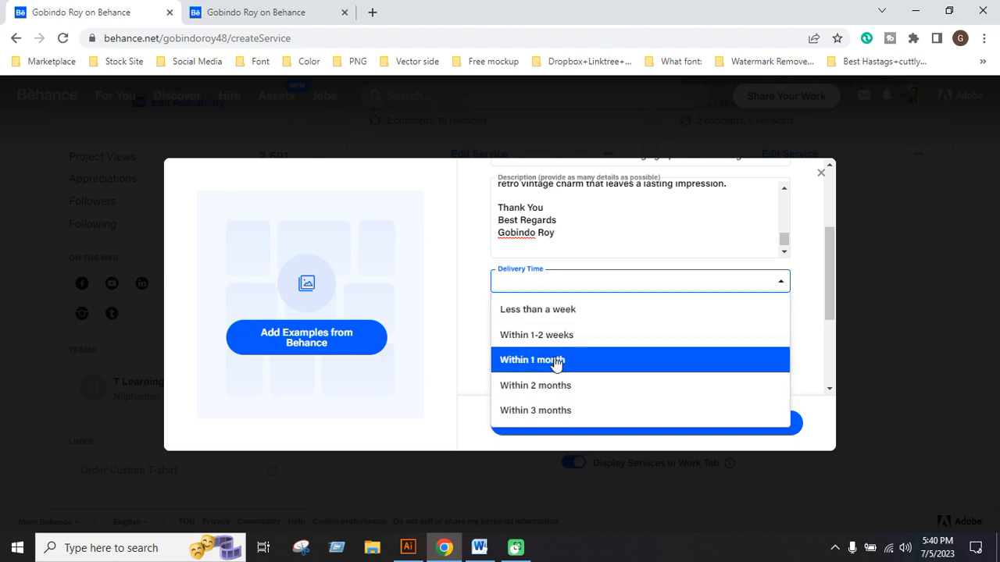
{"action": "left_click", "coordinate": [558, 320]}
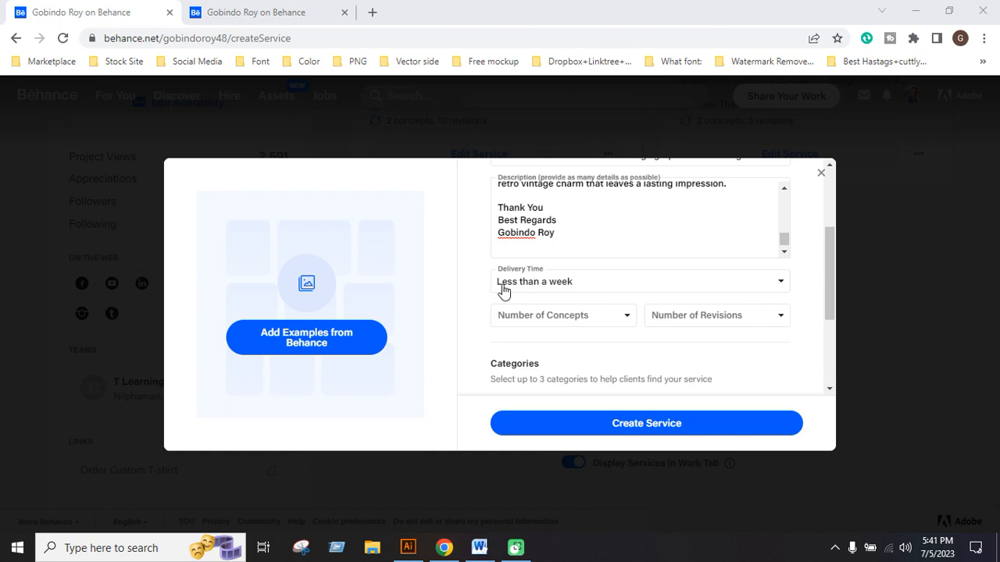
{"action": "left_click", "coordinate": [572, 286]}
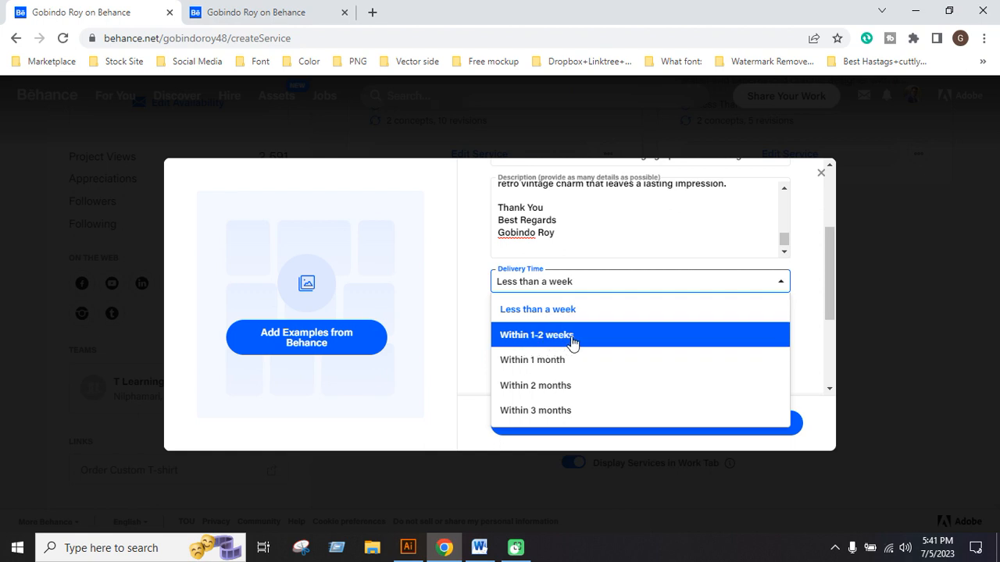
{"action": "left_click", "coordinate": [539, 316]}
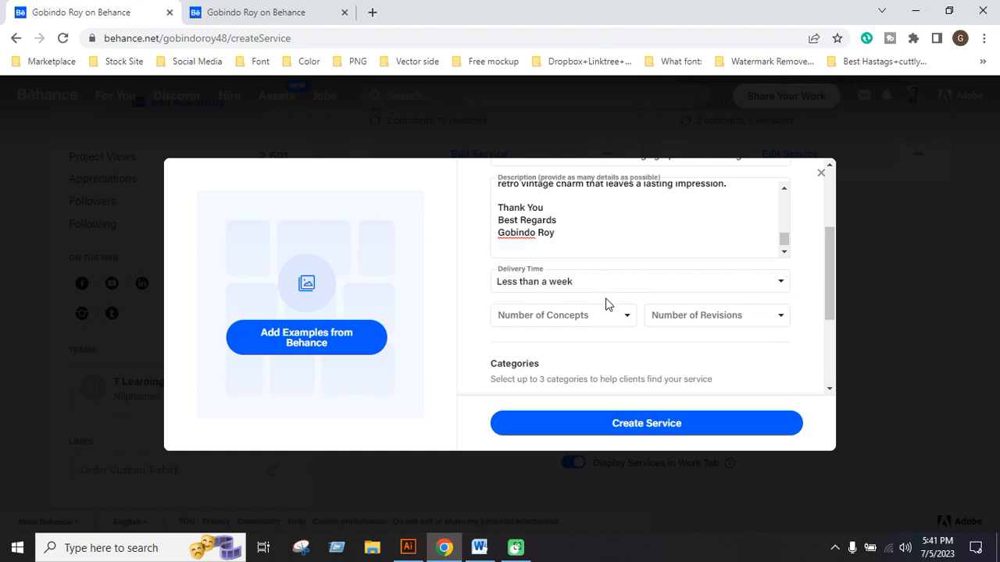
Set the service to offer 2 concepts and 9 revisions
{"action": "left_click", "coordinate": [571, 321]}
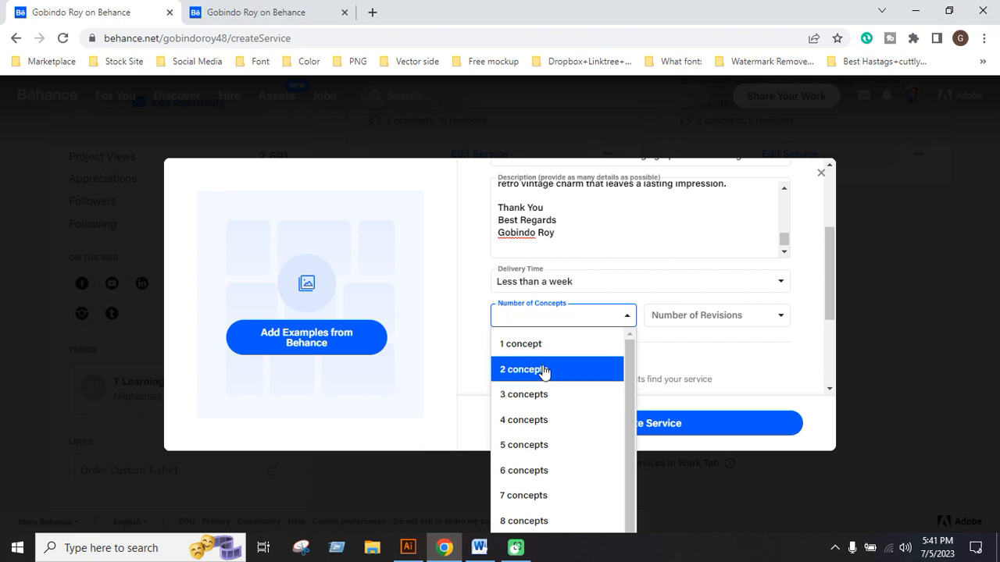
{"action": "scroll", "coordinate": [544, 372], "scroll_direction": "down", "scroll_amount": 1}
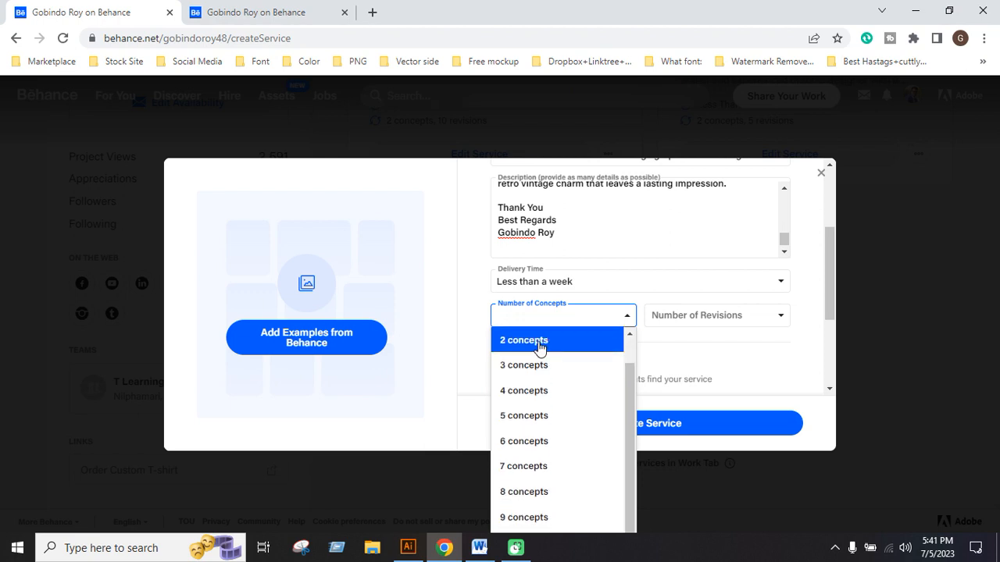
{"action": "left_click", "coordinate": [538, 342]}
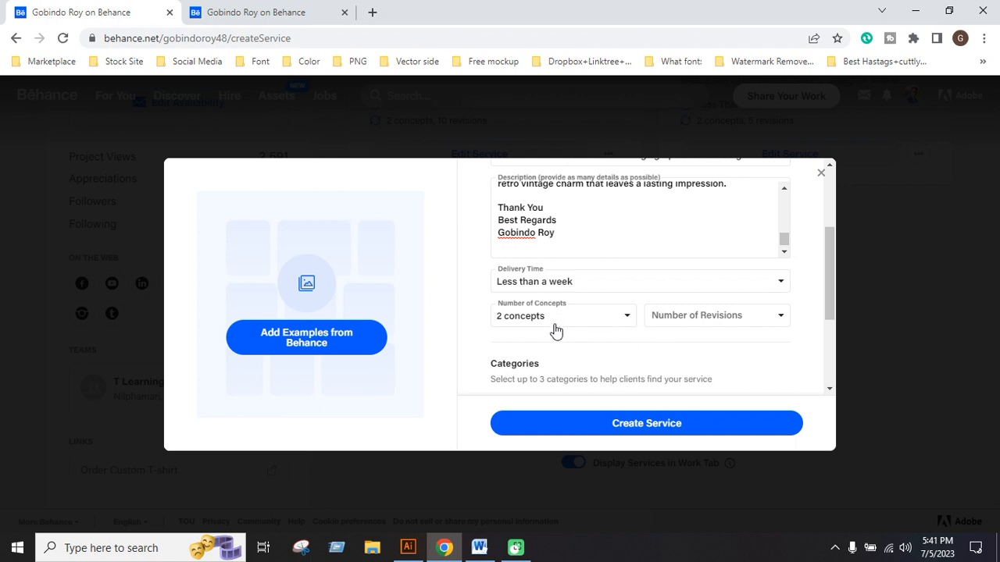
{"action": "left_click", "coordinate": [710, 323]}
{"action": "scroll", "coordinate": [688, 390], "scroll_direction": "down", "scroll_amount": 1}
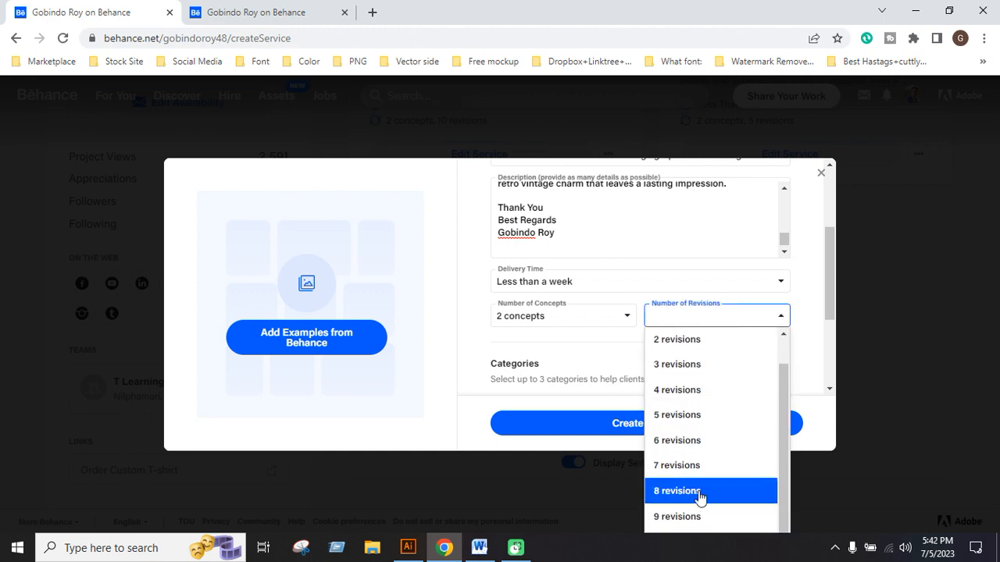
{"action": "left_click", "coordinate": [651, 514]}
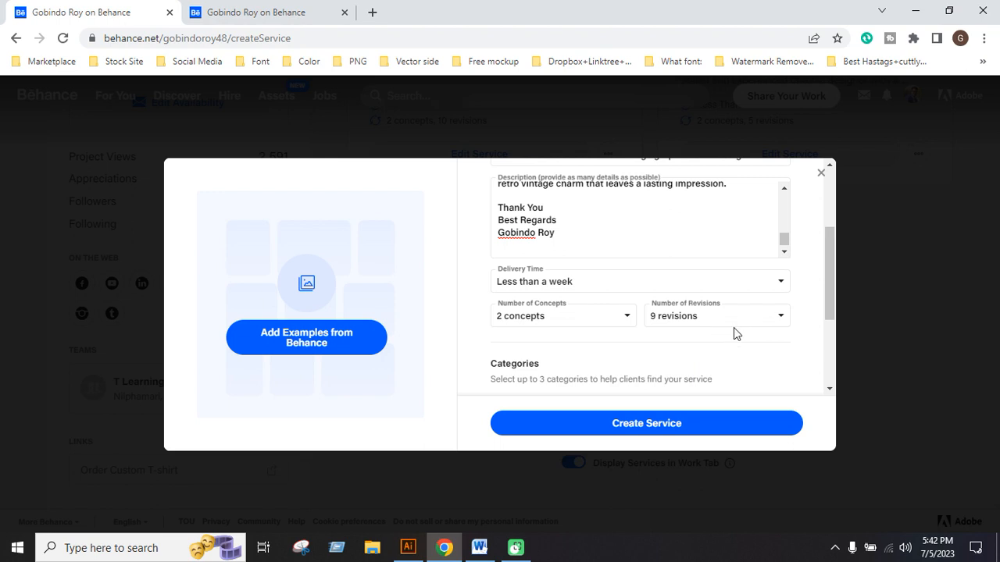
Assign the service to the T-Shirt & Mechandise category under Graphic Design
{"action": "scroll", "coordinate": [706, 339], "scroll_direction": "down", "scroll_amount": 2}
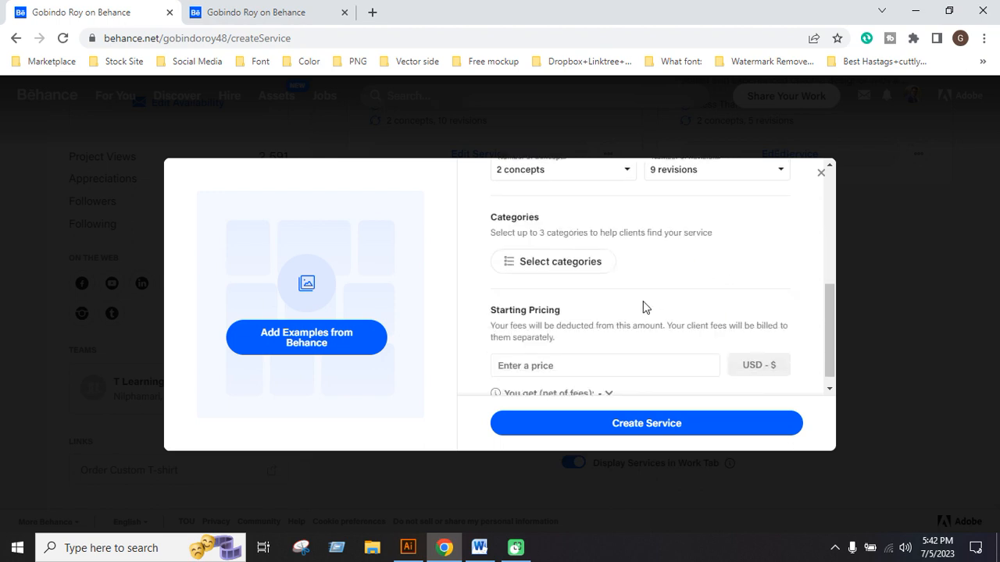
{"action": "left_click", "coordinate": [521, 265]}
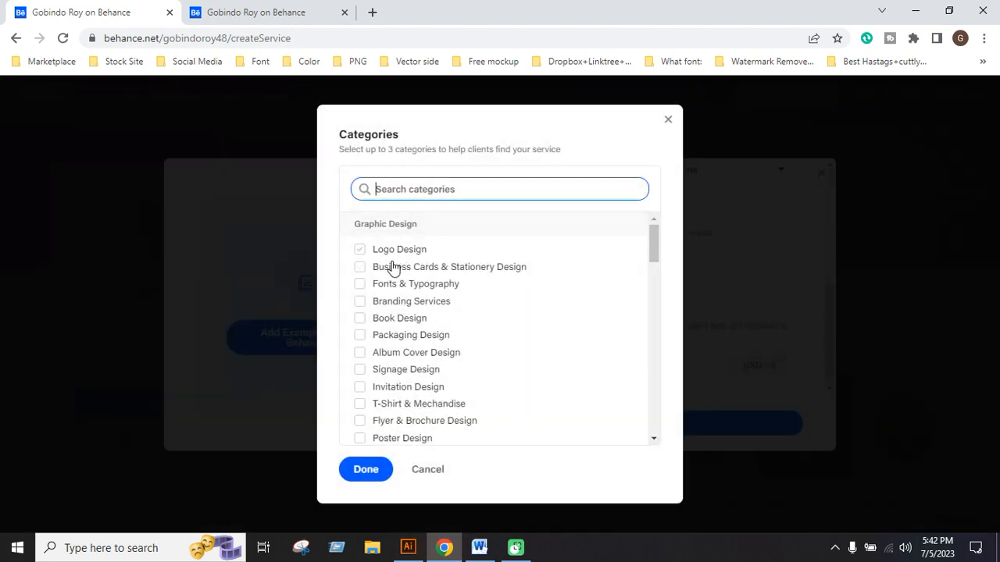
{"action": "left_click", "coordinate": [402, 406]}
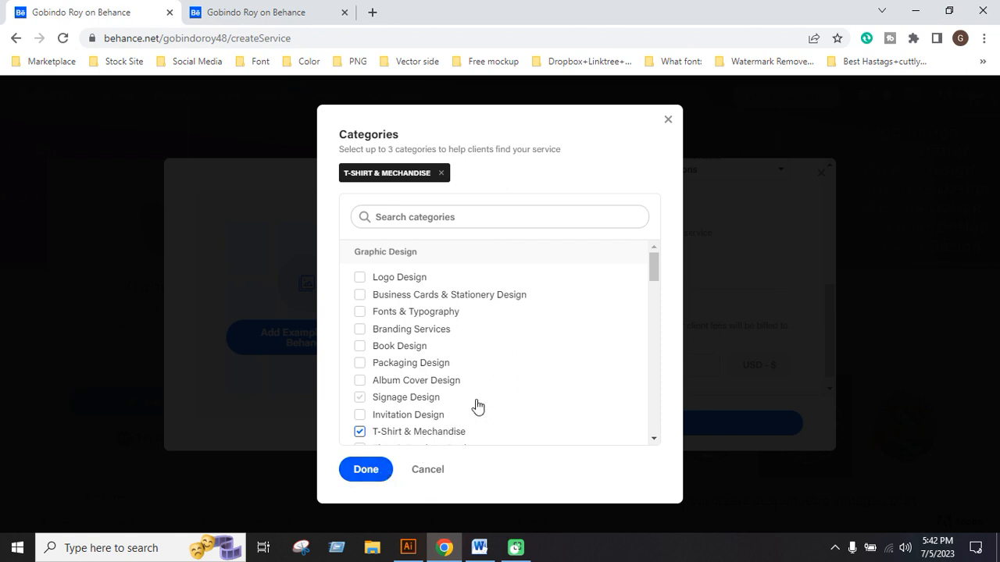
{"action": "left_click", "coordinate": [372, 475]}
Set the service's starting price to 20 USD
{"action": "scroll", "coordinate": [652, 343], "scroll_direction": "down", "scroll_amount": 1}
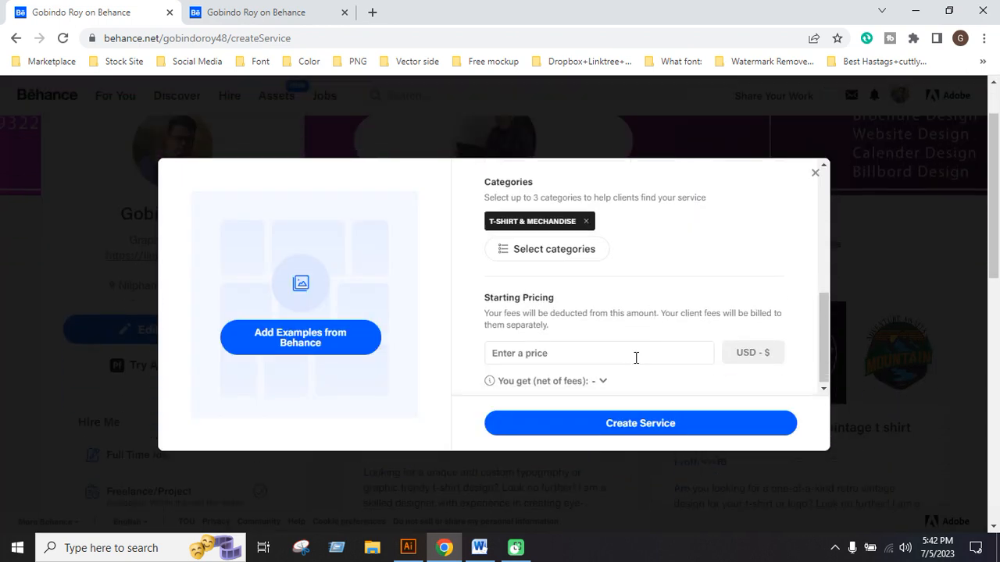
{"action": "left_click", "coordinate": [581, 357]}
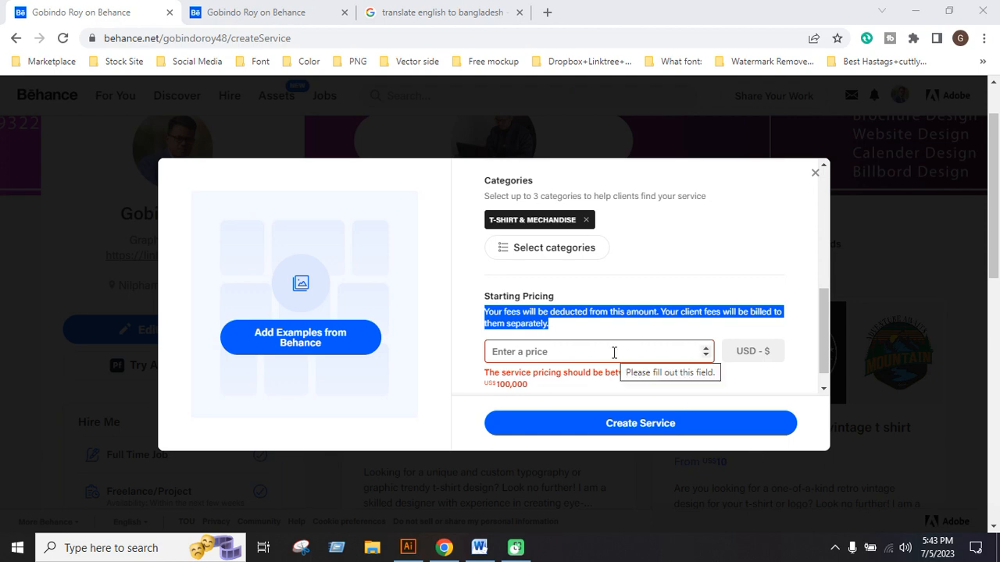
{"action": "left_click", "coordinate": [547, 325]}
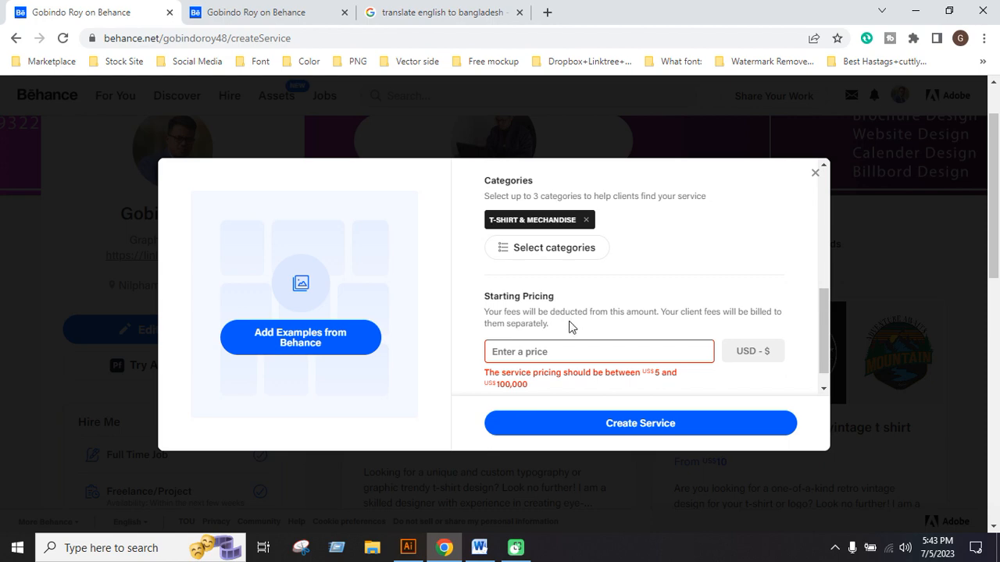
{"action": "left_click", "coordinate": [560, 353]}
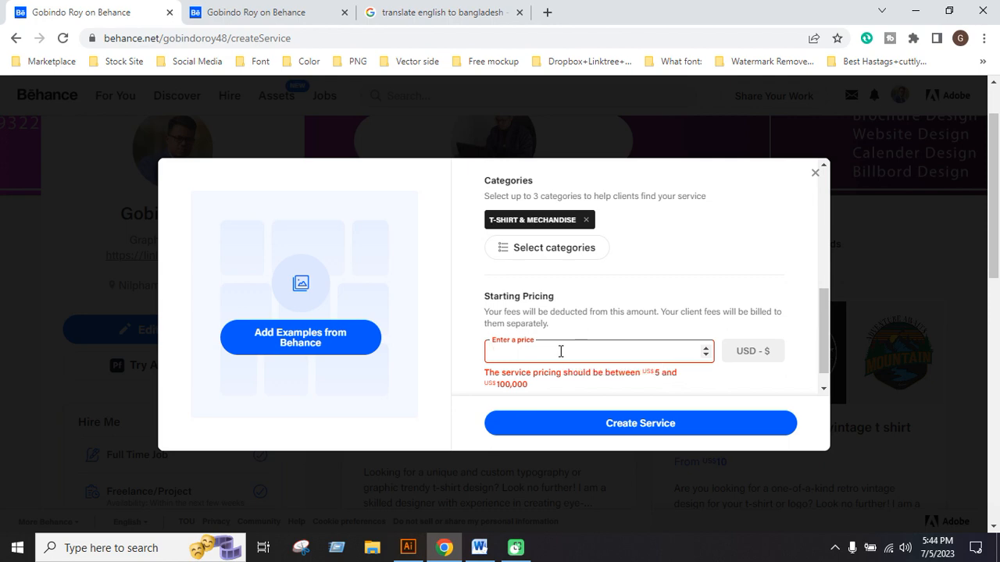
{"action": "scroll", "coordinate": [556, 340], "scroll_direction": "down", "scroll_amount": 1}
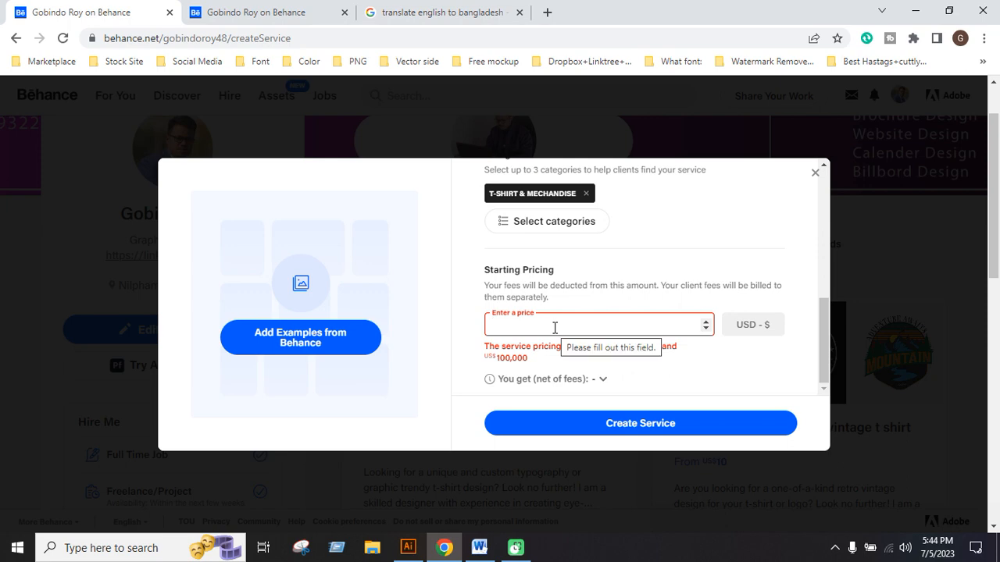
{"action": "type", "text": "20"}
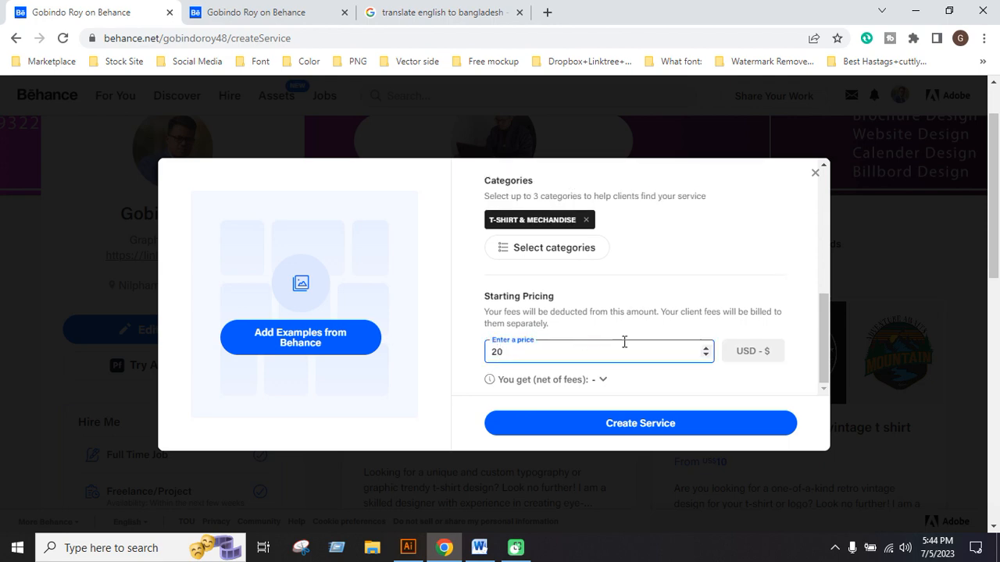
Examine the fee breakdown for the starting price, including the Behance platform fee, Stripe processing fee and net amount
{"action": "scroll", "coordinate": [625, 341], "scroll_direction": "down", "scroll_amount": 2}
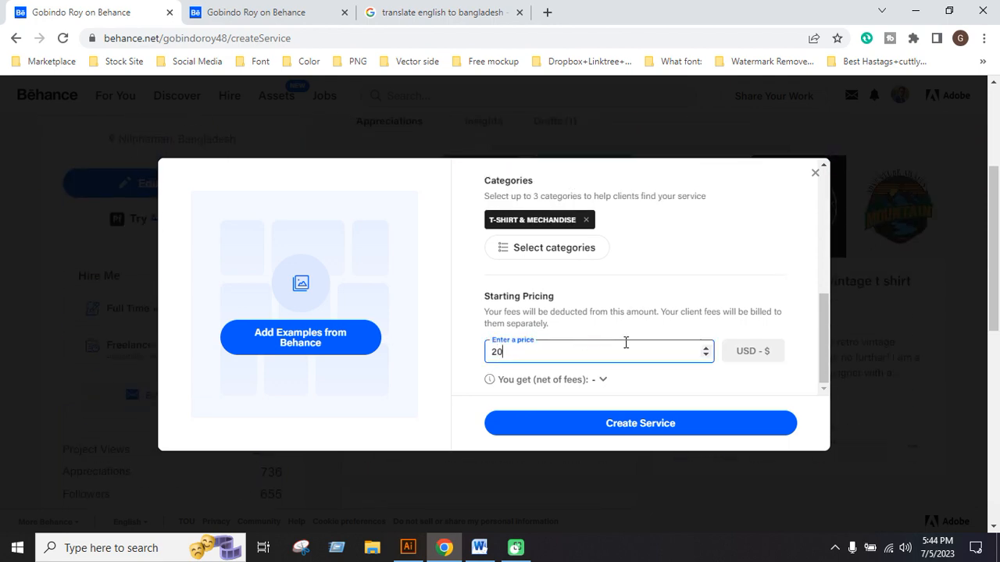
{"action": "left_click", "coordinate": [600, 381]}
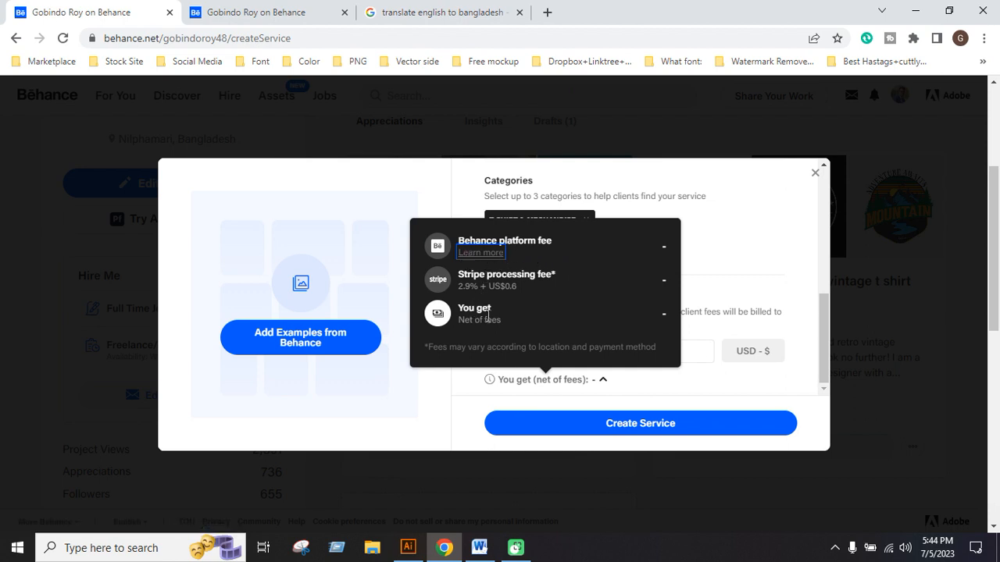
{"action": "left_click", "coordinate": [604, 382]}
{"action": "scroll", "coordinate": [603, 387], "scroll_direction": "down", "scroll_amount": 1}
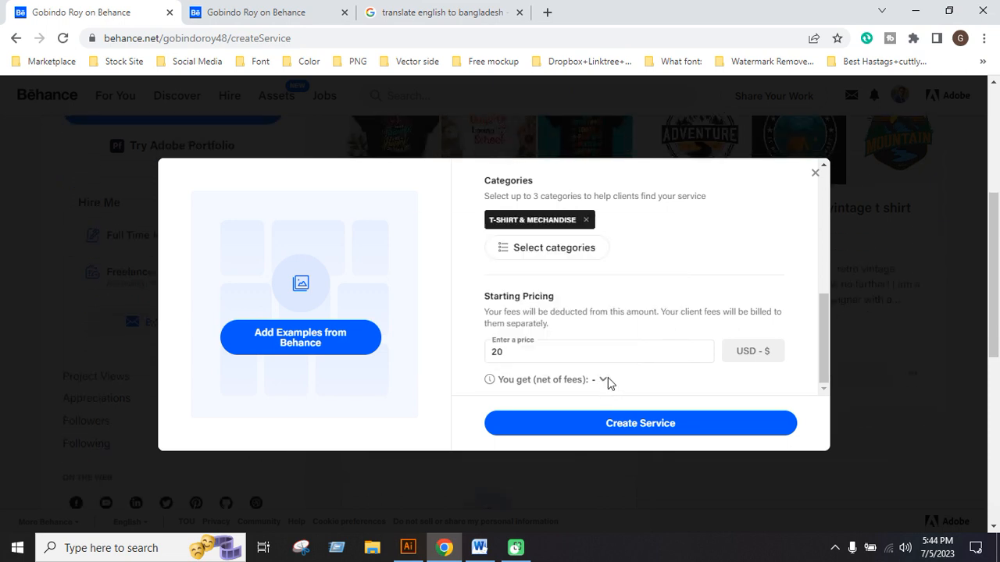
{"action": "left_click", "coordinate": [602, 380]}
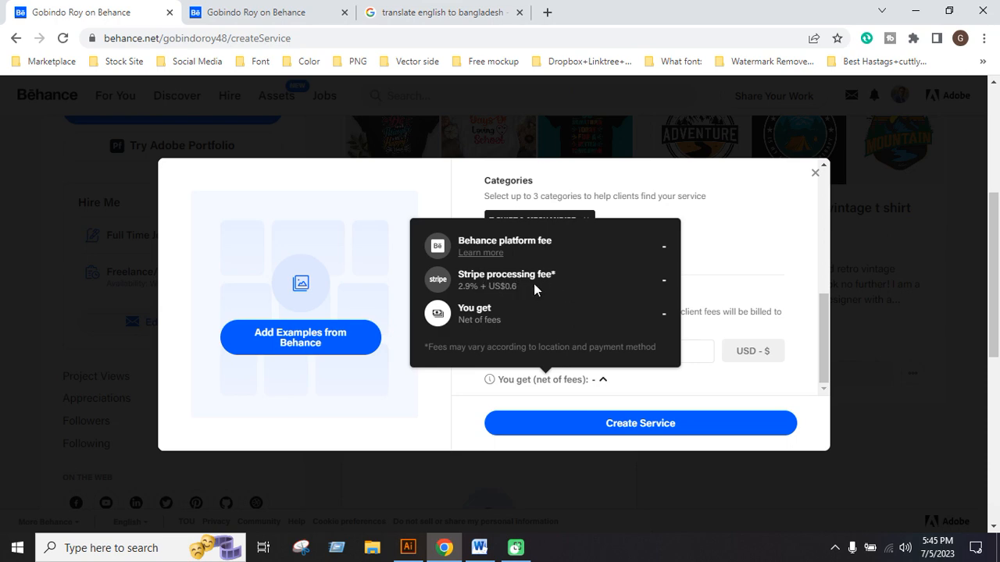
{"action": "scroll", "coordinate": [544, 355], "scroll_direction": "down", "scroll_amount": 1}
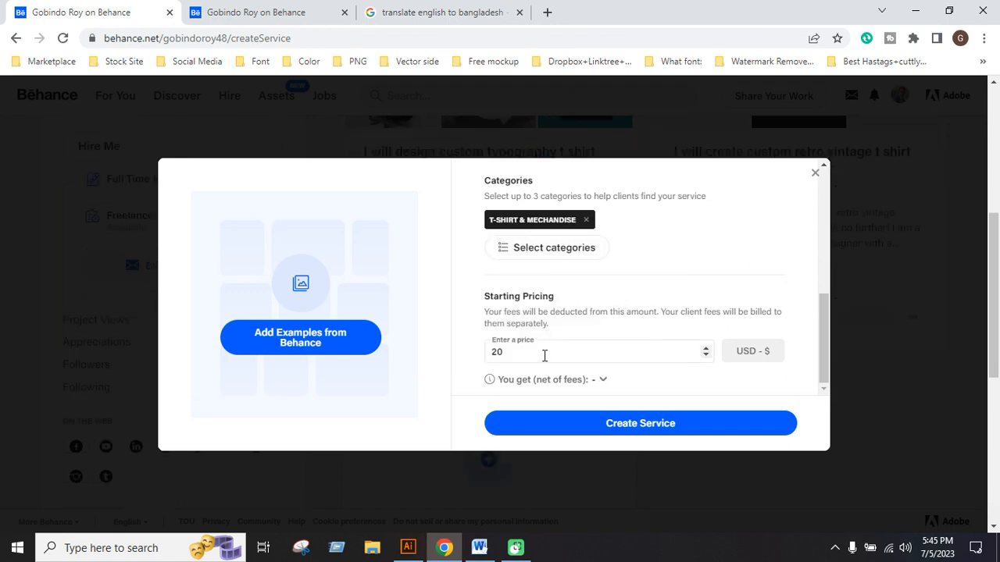
Try to create the service with the details entered so far
{"action": "scroll", "coordinate": [544, 356], "scroll_direction": "down", "scroll_amount": 1}
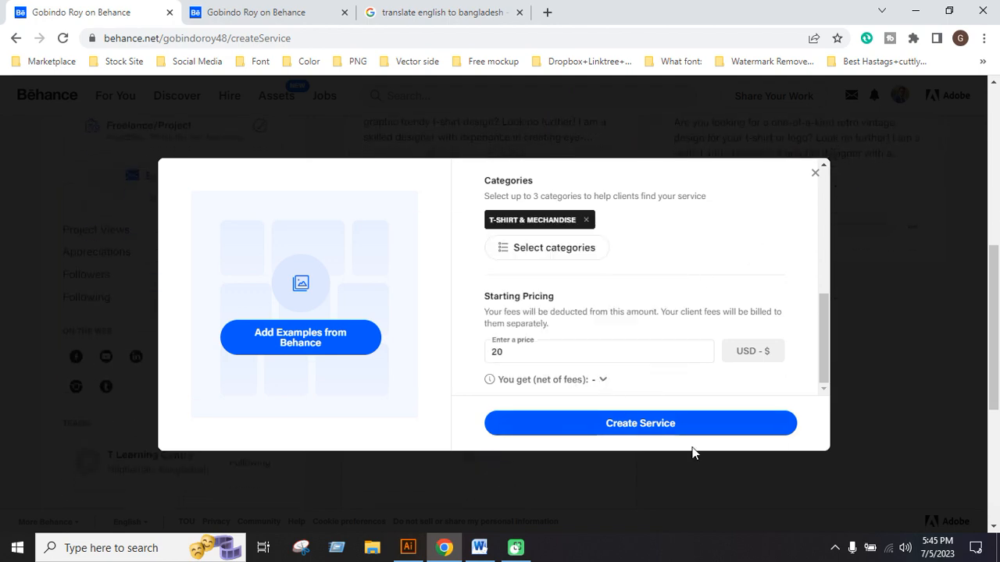
{"action": "scroll", "coordinate": [683, 375], "scroll_direction": "down", "scroll_amount": 3}
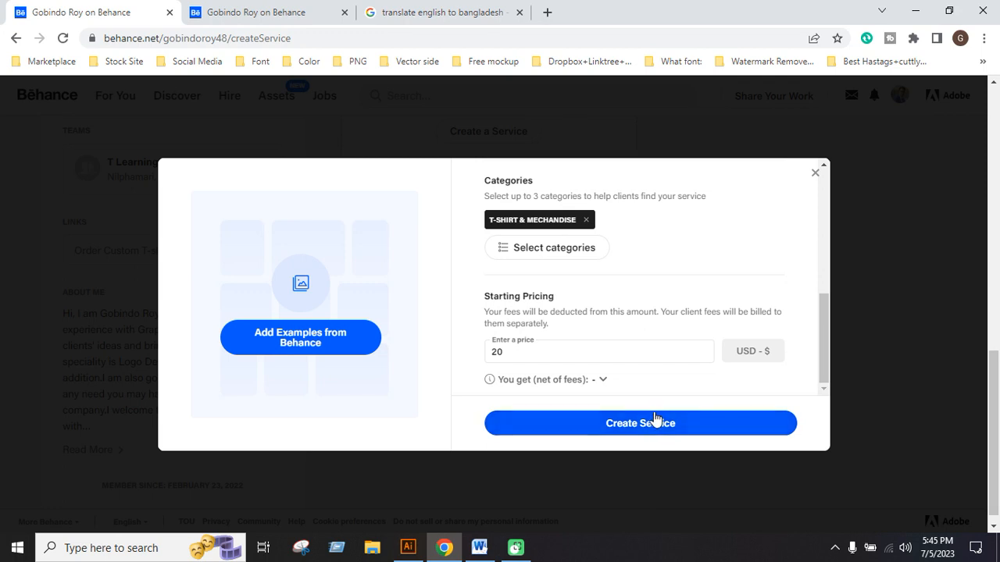
{"action": "left_click", "coordinate": [650, 424]}
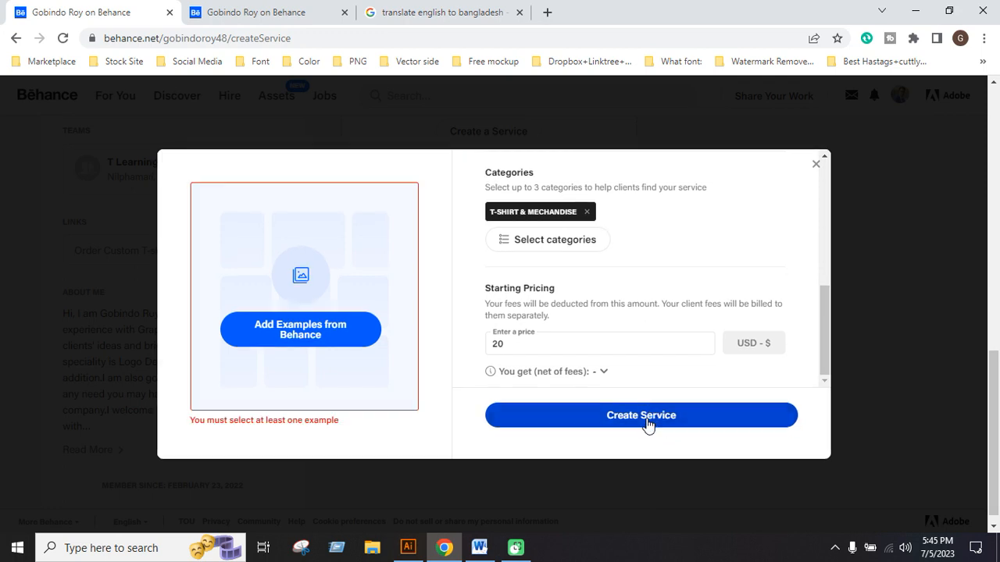
Open the selection of Behance examples, load more projects and select the Ringuette Sports Club Tshirt Design project
{"action": "left_click", "coordinate": [296, 336]}
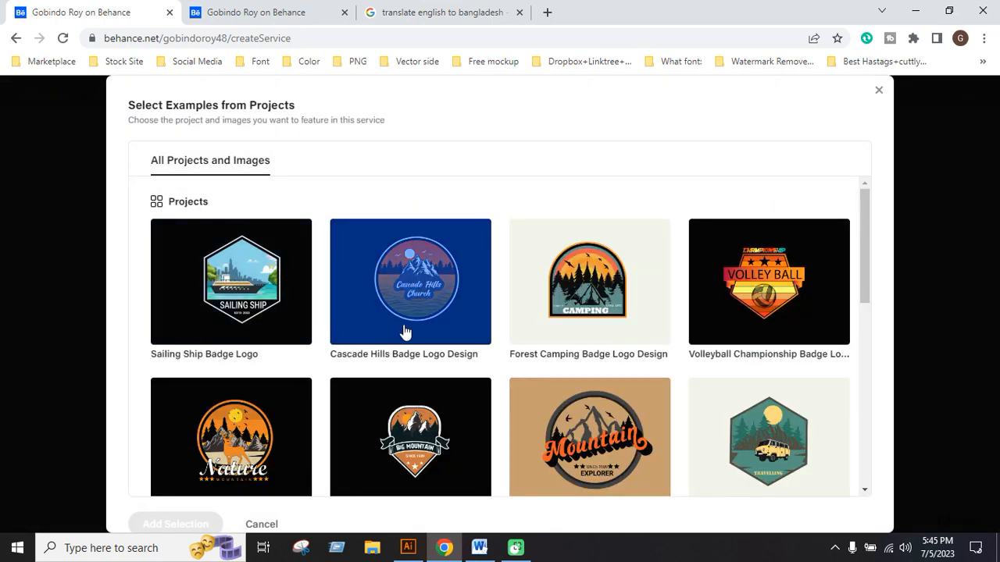
{"action": "scroll", "coordinate": [372, 401], "scroll_direction": "down", "scroll_amount": 3}
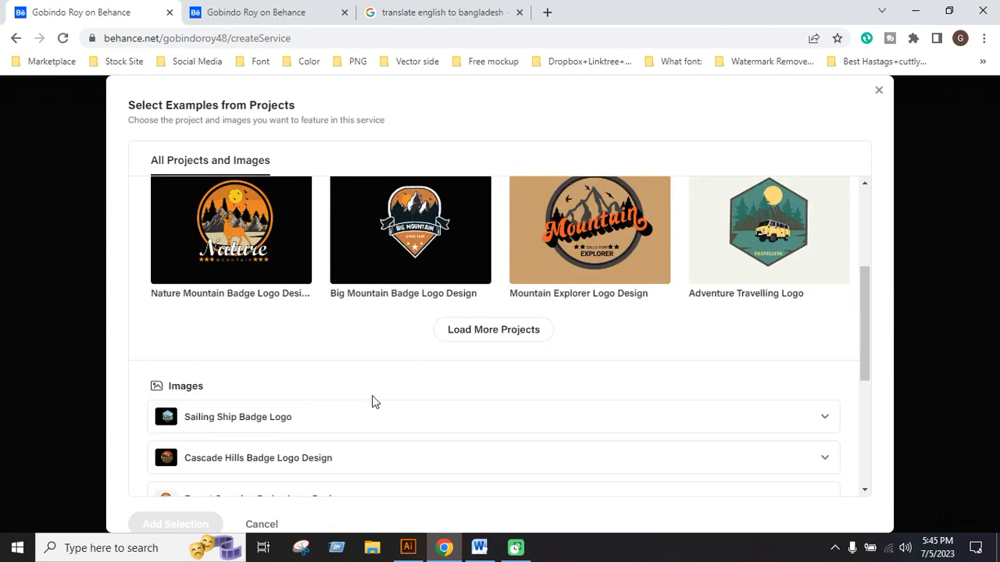
{"action": "scroll", "coordinate": [373, 396], "scroll_direction": "down", "scroll_amount": 4}
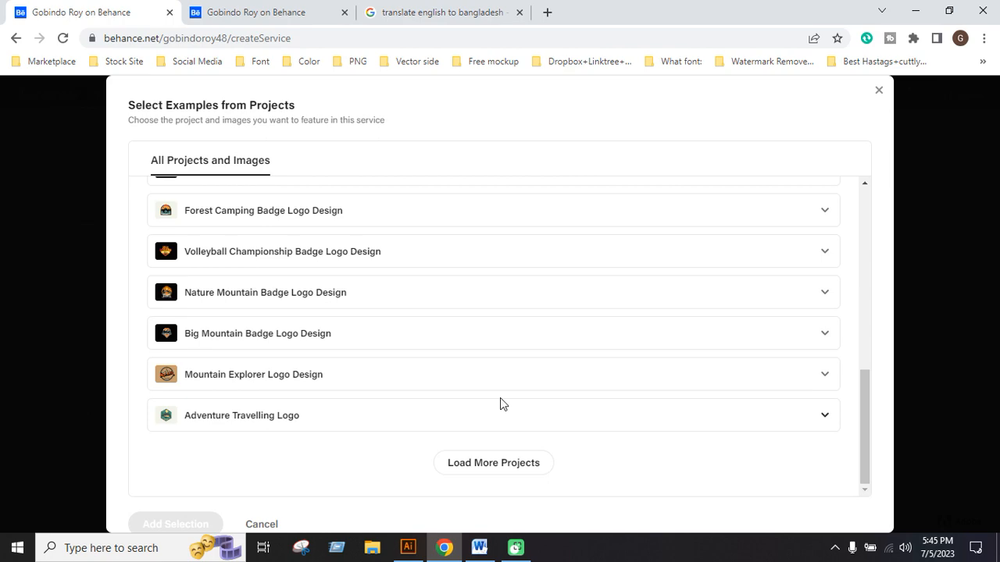
{"action": "scroll", "coordinate": [500, 398], "scroll_direction": "up", "scroll_amount": 7}
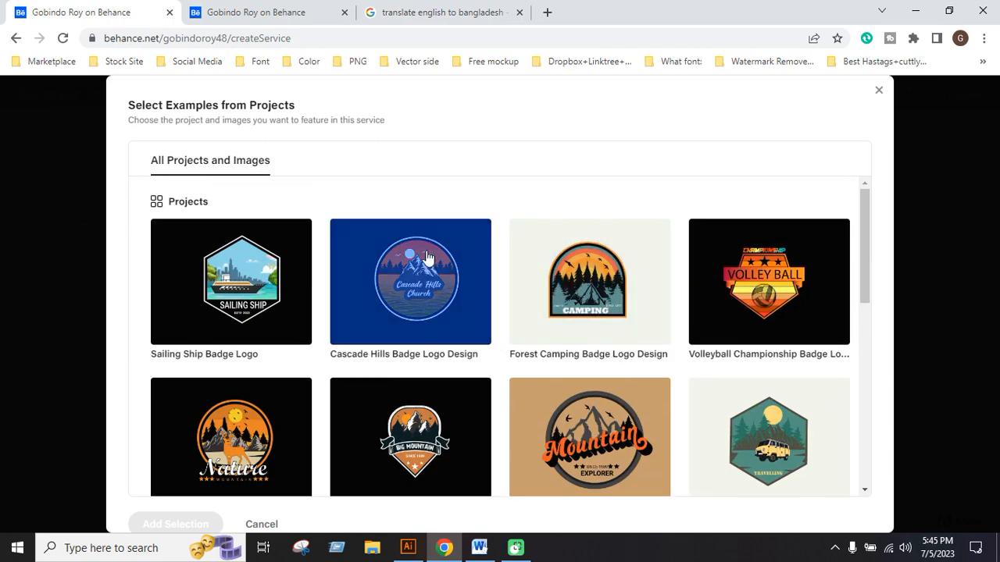
{"action": "scroll", "coordinate": [578, 372], "scroll_direction": "down", "scroll_amount": 2}
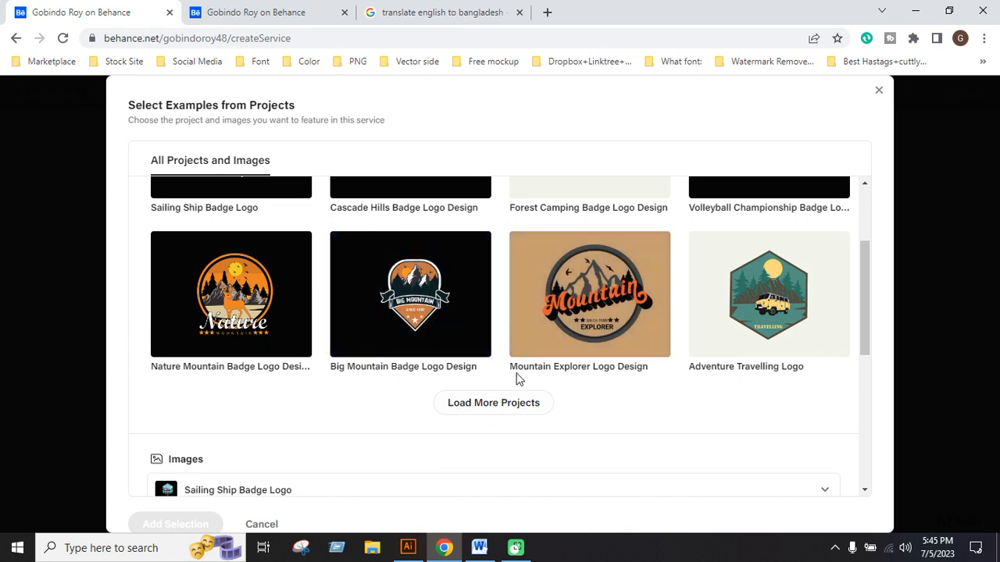
{"action": "left_click", "coordinate": [504, 408]}
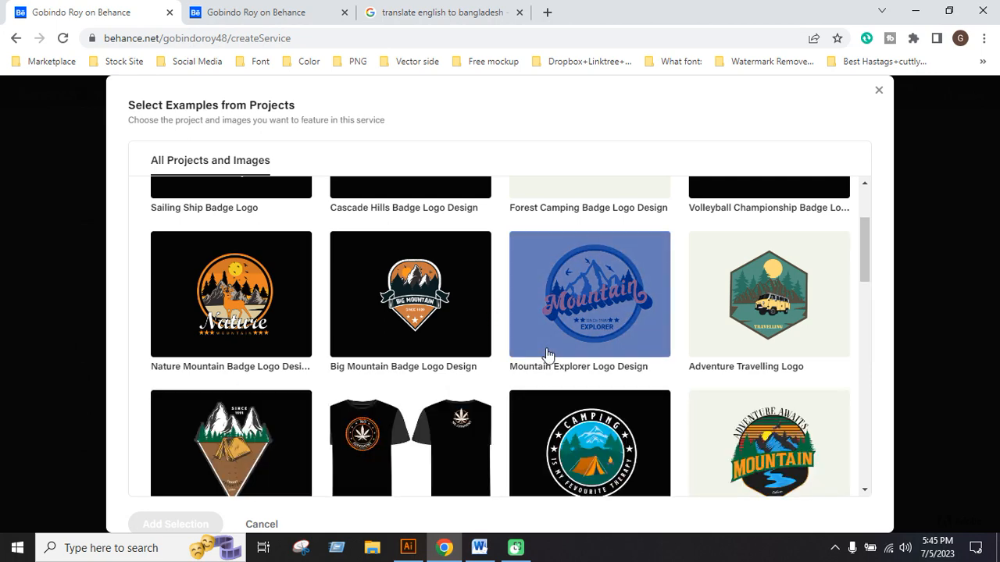
{"action": "scroll", "coordinate": [546, 355], "scroll_direction": "down", "scroll_amount": 2}
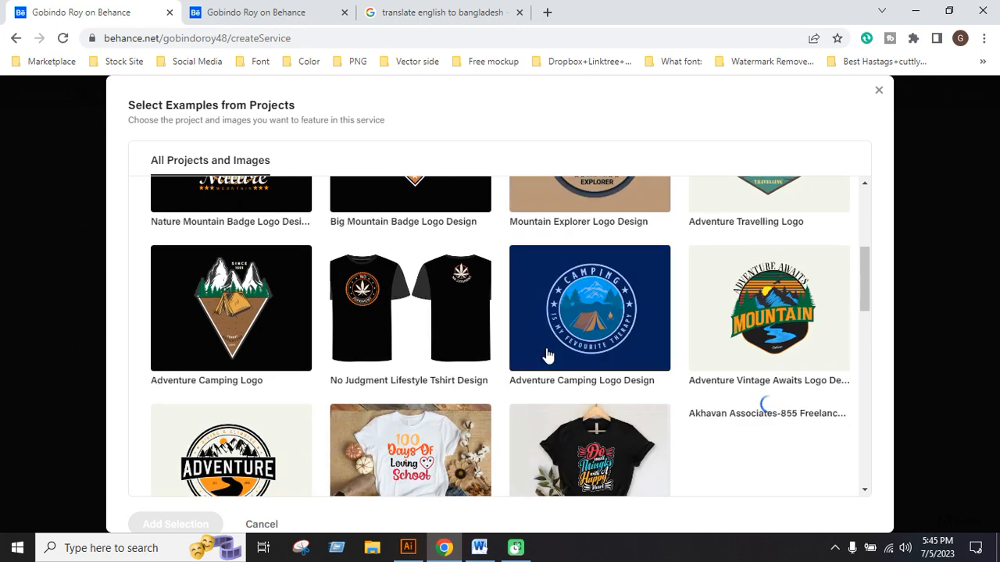
{"action": "scroll", "coordinate": [559, 408], "scroll_direction": "down", "scroll_amount": 2}
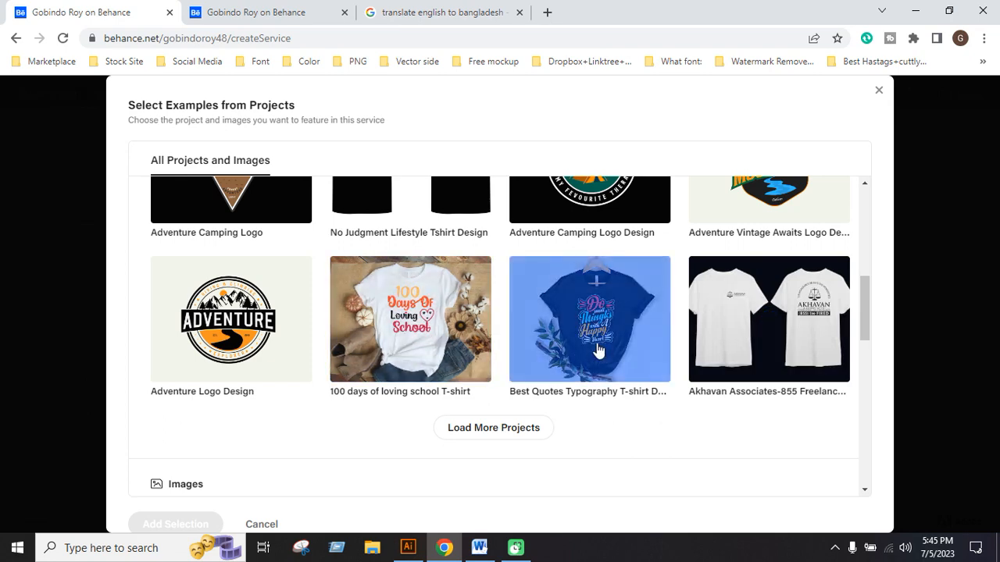
{"action": "scroll", "coordinate": [532, 375], "scroll_direction": "down", "scroll_amount": 2}
{"action": "left_click", "coordinate": [506, 288]}
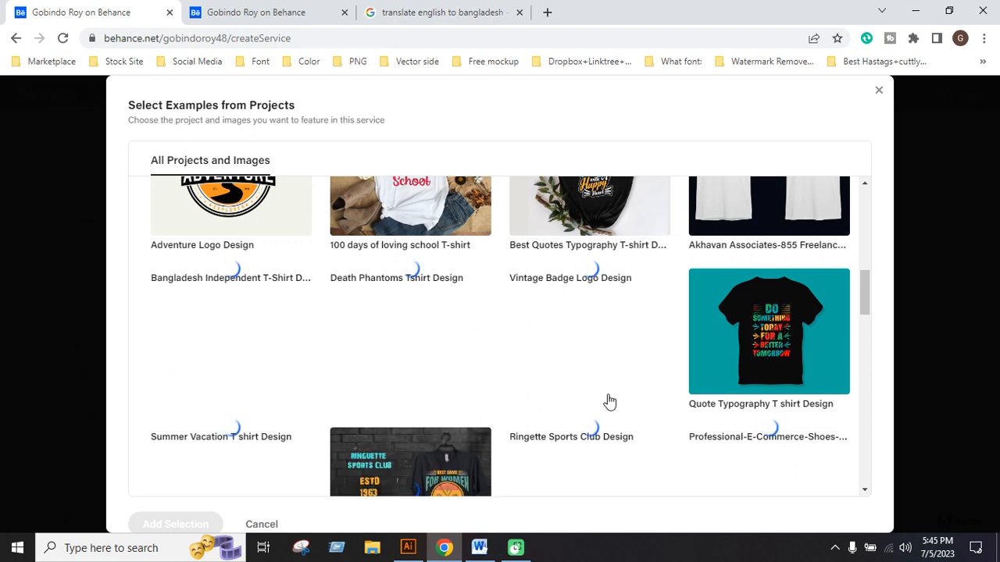
{"action": "scroll", "coordinate": [609, 400], "scroll_direction": "down", "scroll_amount": 2}
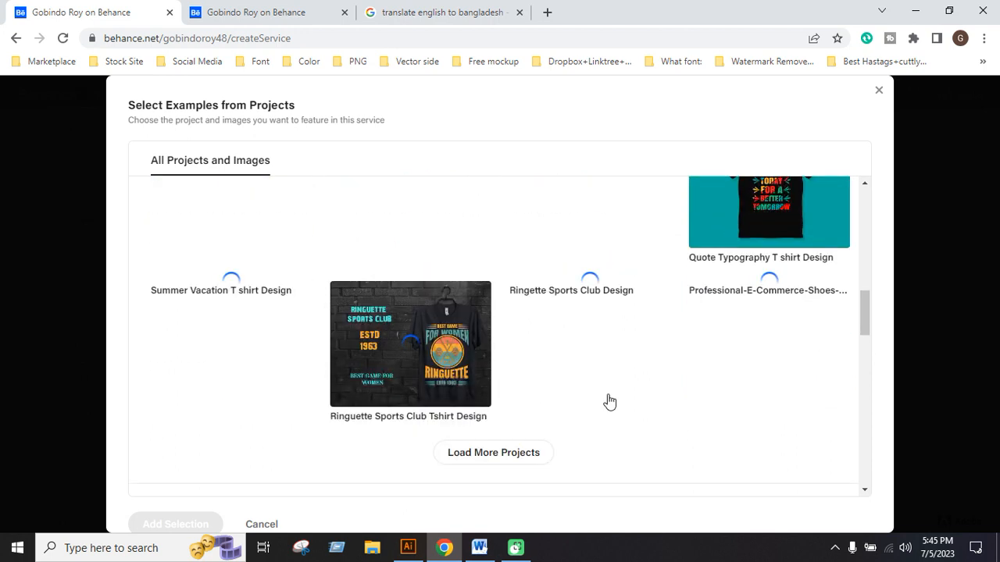
{"action": "left_click", "coordinate": [446, 374]}
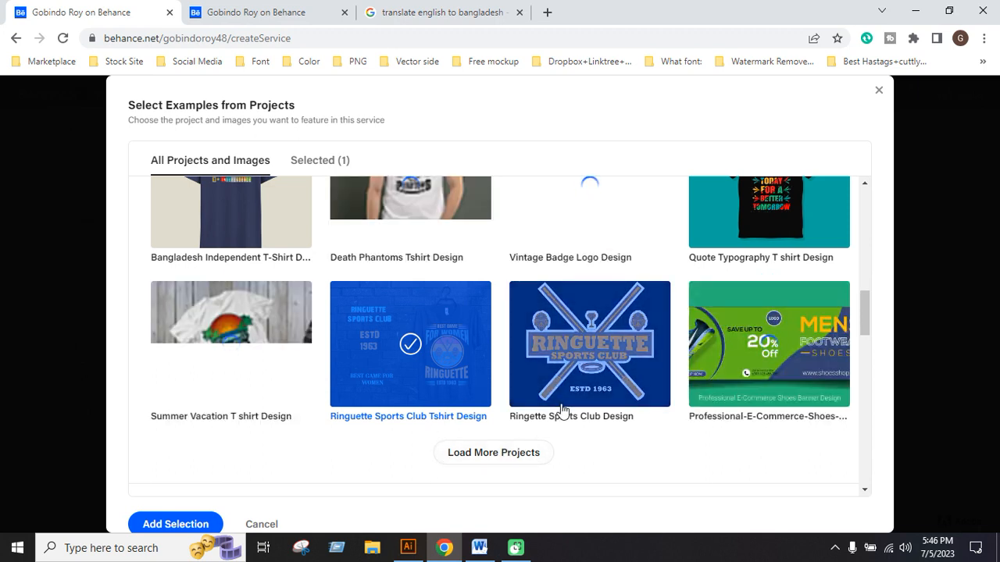
Select the Summer Vacation T shirt Design and Cricket Vintage Retro T Shirt Design projects as additional examples
{"action": "scroll", "coordinate": [505, 415], "scroll_direction": "down", "scroll_amount": 1}
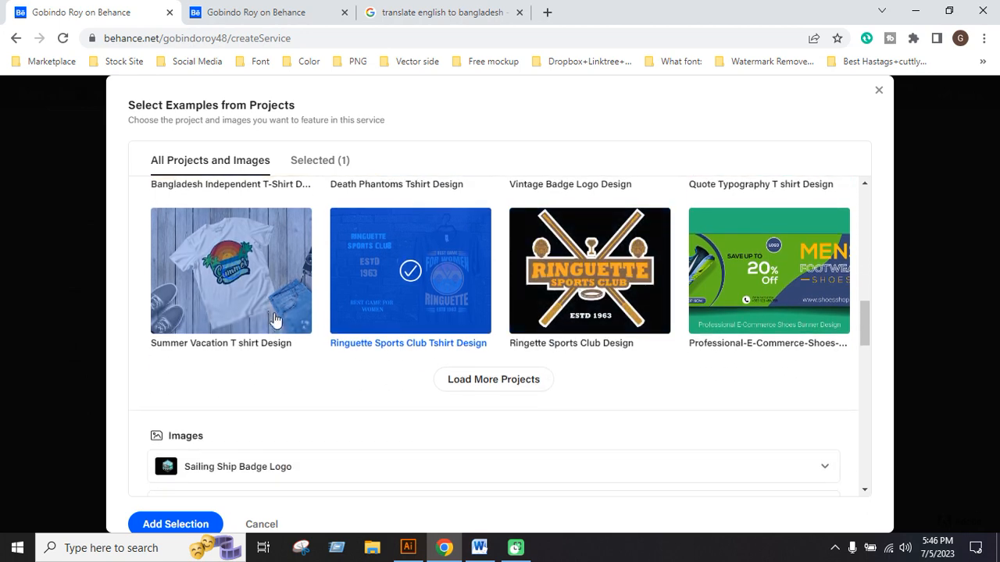
{"action": "left_click", "coordinate": [164, 322]}
{"action": "scroll", "coordinate": [625, 412], "scroll_direction": "down", "scroll_amount": 1}
{"action": "left_click", "coordinate": [524, 313]}
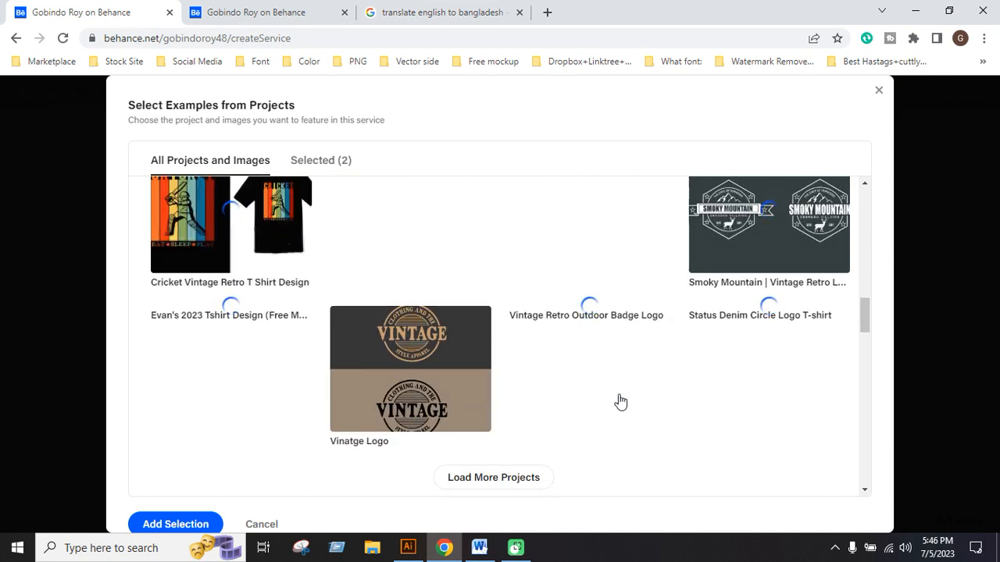
{"action": "left_click", "coordinate": [289, 366]}
Select the Pet Dog project as a further example and add the selected projects to the service
{"action": "scroll", "coordinate": [645, 412], "scroll_direction": "down", "scroll_amount": 2}
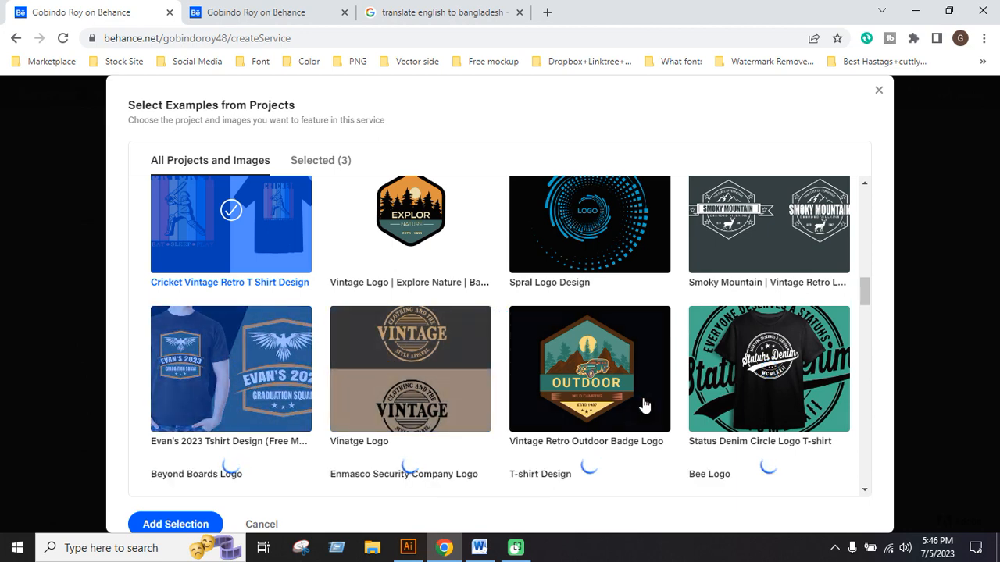
{"action": "scroll", "coordinate": [533, 388], "scroll_direction": "down", "scroll_amount": 2}
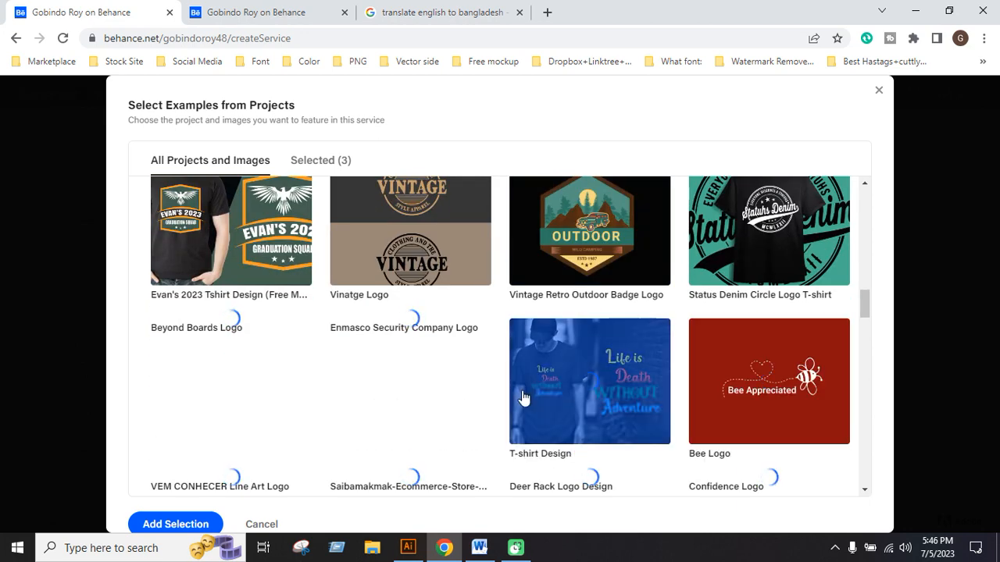
{"action": "scroll", "coordinate": [572, 413], "scroll_direction": "down", "scroll_amount": 1}
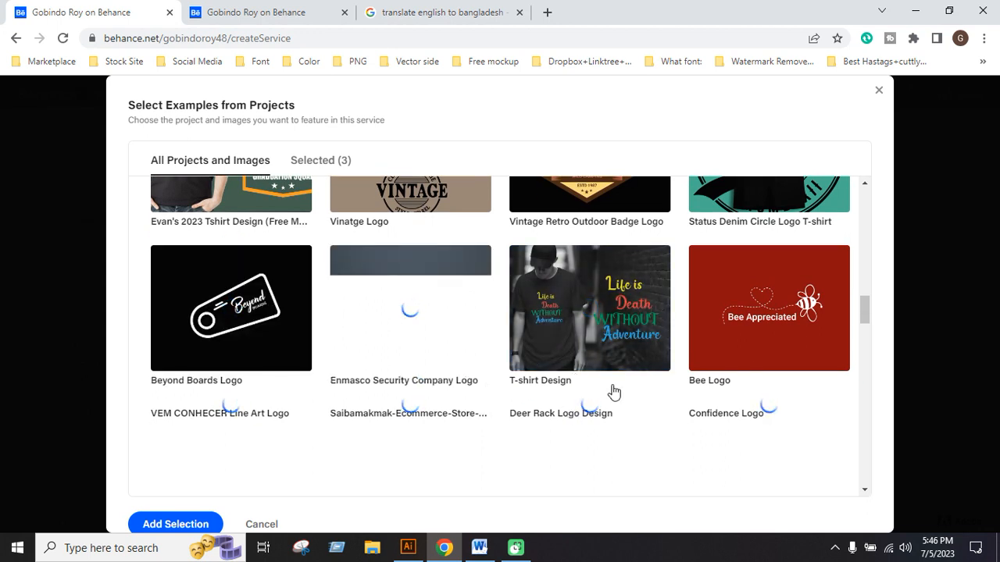
{"action": "scroll", "coordinate": [610, 393], "scroll_direction": "down", "scroll_amount": 1}
{"action": "scroll", "coordinate": [586, 388], "scroll_direction": "down", "scroll_amount": 2}
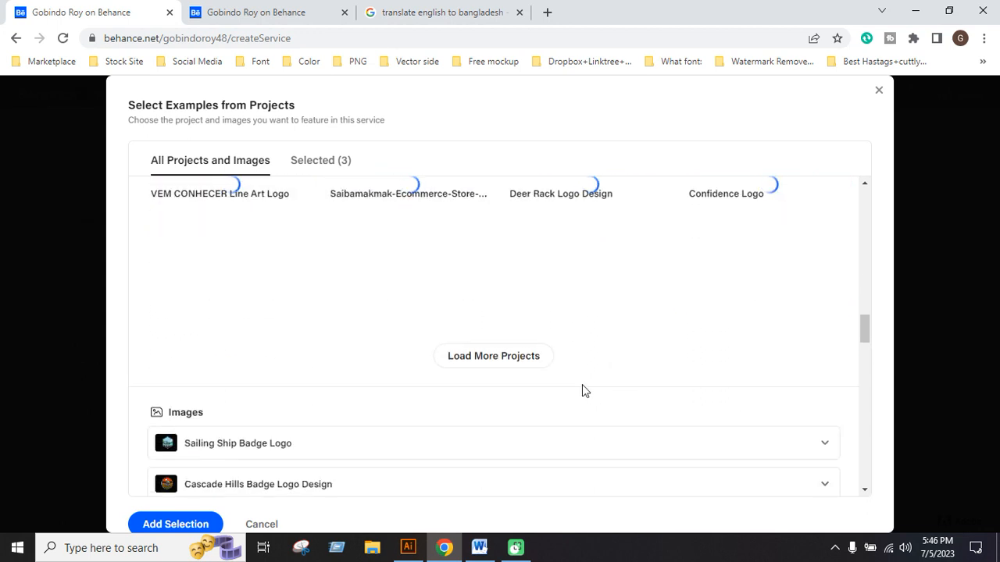
{"action": "scroll", "coordinate": [582, 386], "scroll_direction": "up", "scroll_amount": 2}
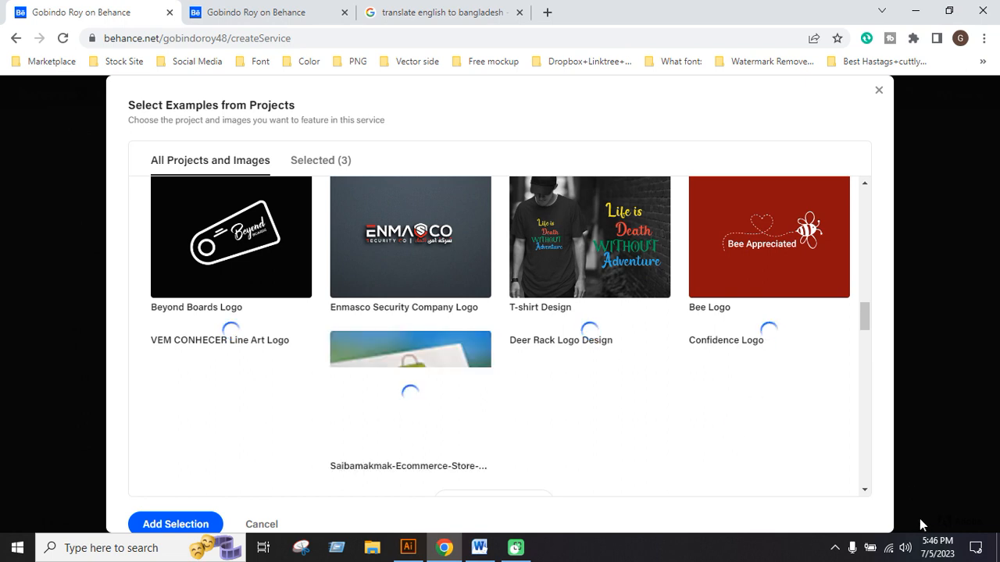
{"action": "scroll", "coordinate": [231, 352], "scroll_direction": "down", "scroll_amount": 10}
{"action": "left_click", "coordinate": [231, 351]}
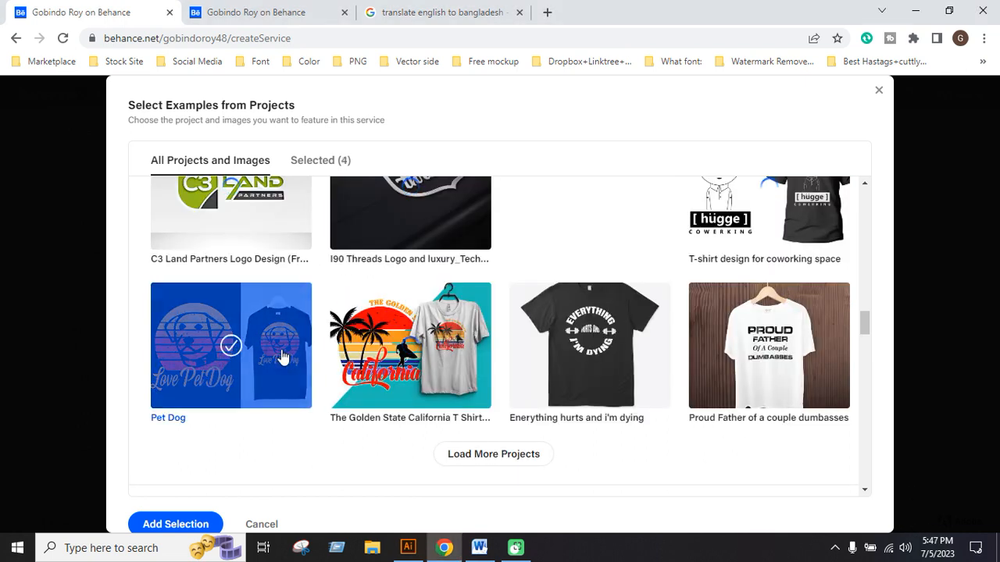
{"action": "scroll", "coordinate": [476, 437], "scroll_direction": "down", "scroll_amount": 1}
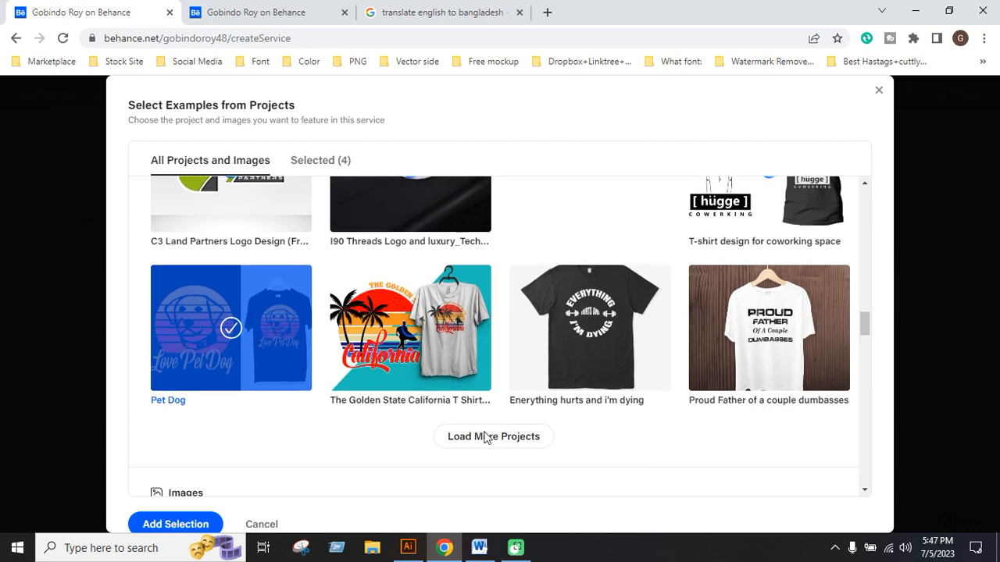
{"action": "left_click", "coordinate": [182, 524]}
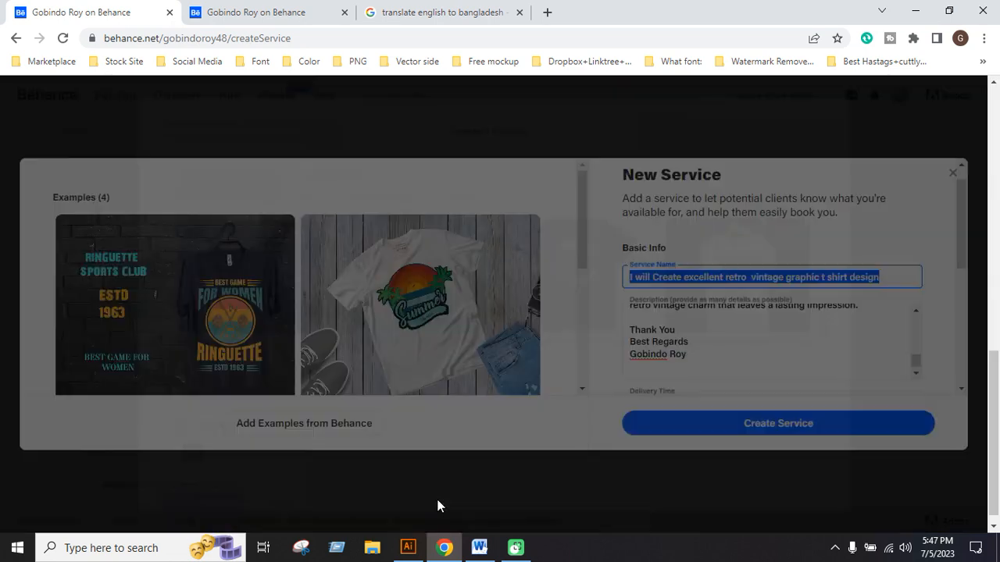
Reorder the service examples so the Summer t-shirt design comes third, after the Cricket design
{"action": "scroll", "coordinate": [338, 306], "scroll_direction": "down", "scroll_amount": 3}
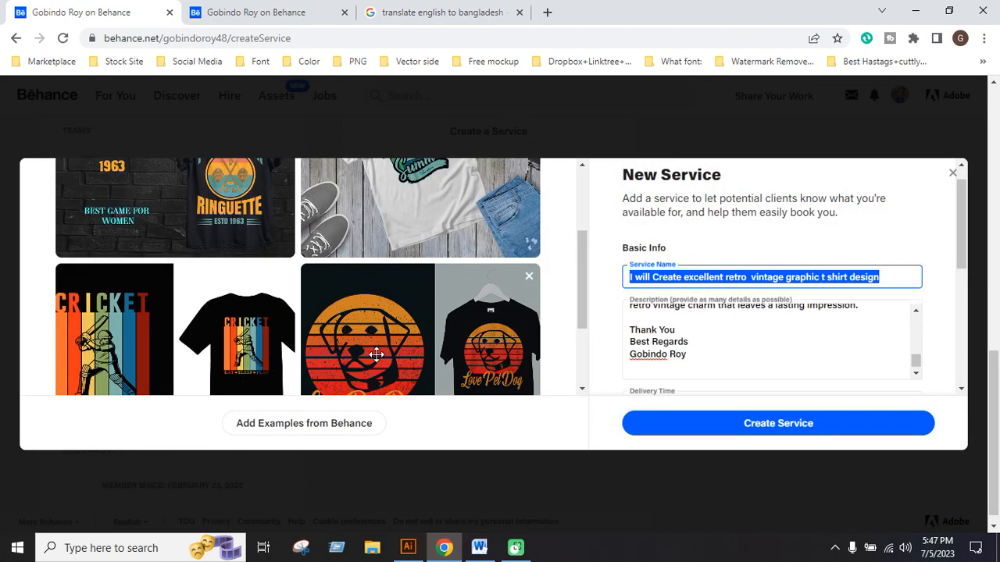
{"action": "scroll", "coordinate": [391, 356], "scroll_direction": "down", "scroll_amount": 1}
{"action": "scroll", "coordinate": [404, 357], "scroll_direction": "up", "scroll_amount": 2}
{"action": "scroll", "coordinate": [482, 266], "scroll_direction": "down", "scroll_amount": 1}
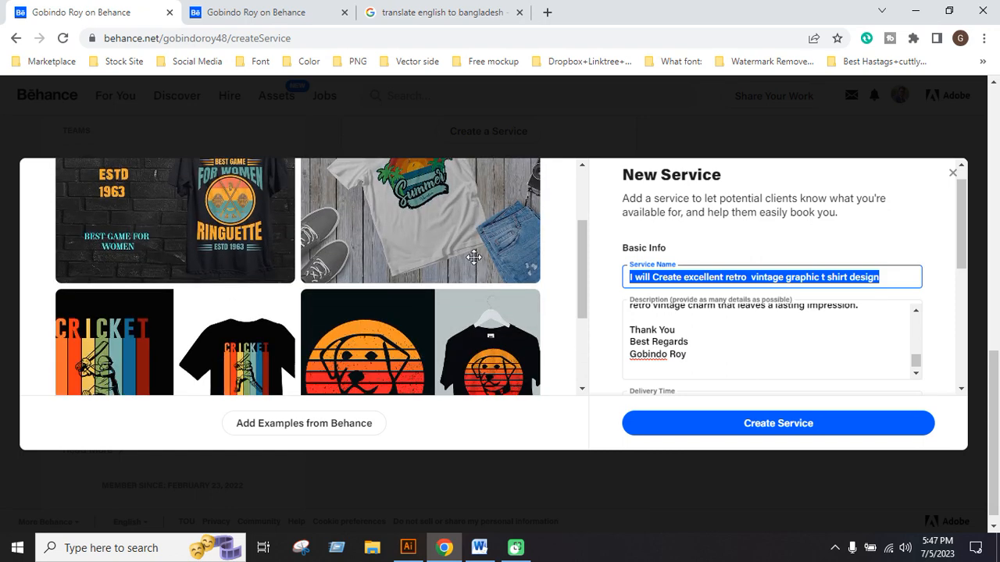
{"action": "left_click_drag", "start_coordinate": [442, 224], "coordinate": [195, 359]}
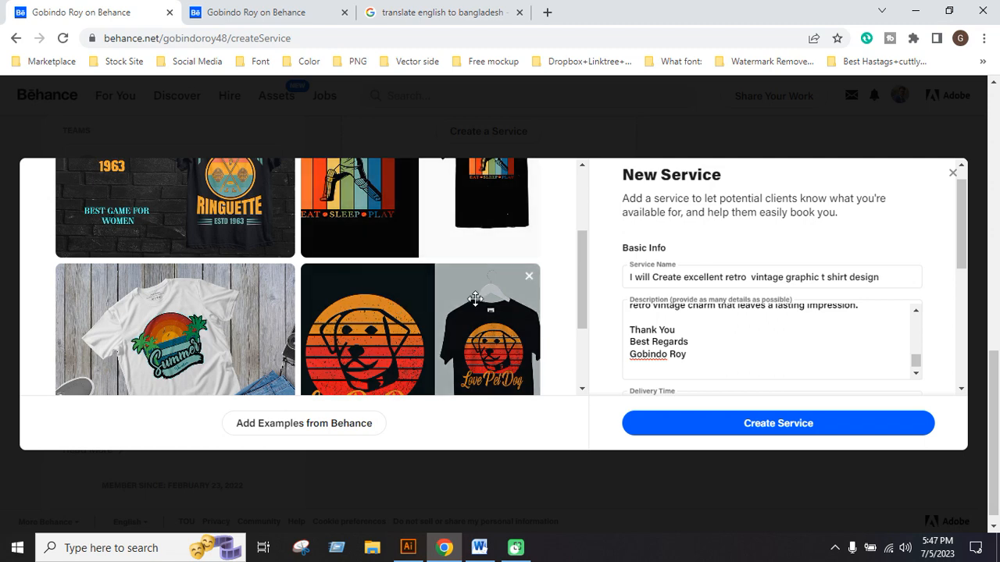
Check the example arrangement, create the service and return to the profile
{"action": "scroll", "coordinate": [444, 362], "scroll_direction": "up", "scroll_amount": 2}
{"action": "scroll", "coordinate": [474, 350], "scroll_direction": "down", "scroll_amount": 2}
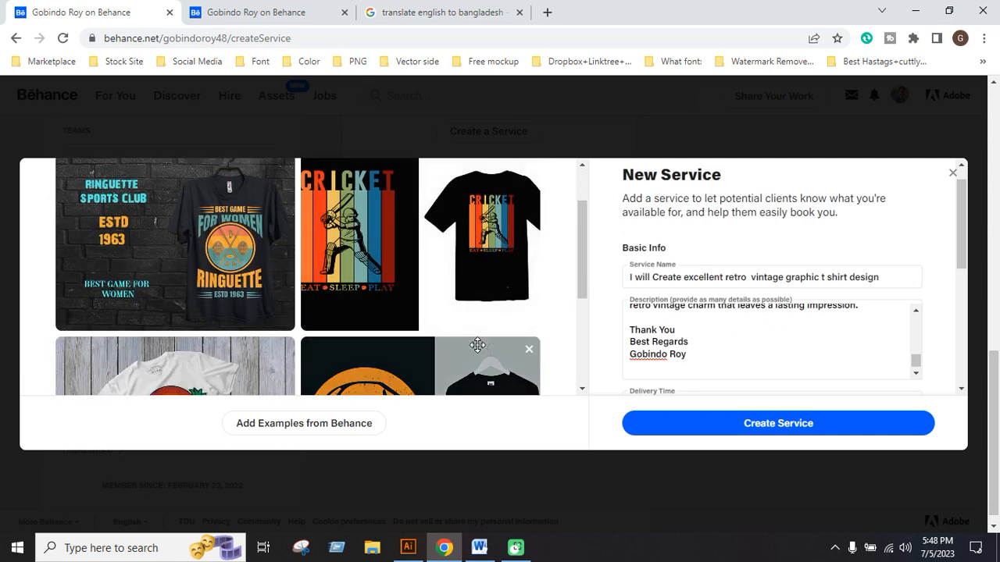
{"action": "scroll", "coordinate": [483, 329], "scroll_direction": "up", "scroll_amount": 1}
{"action": "scroll", "coordinate": [419, 297], "scroll_direction": "down", "scroll_amount": 2}
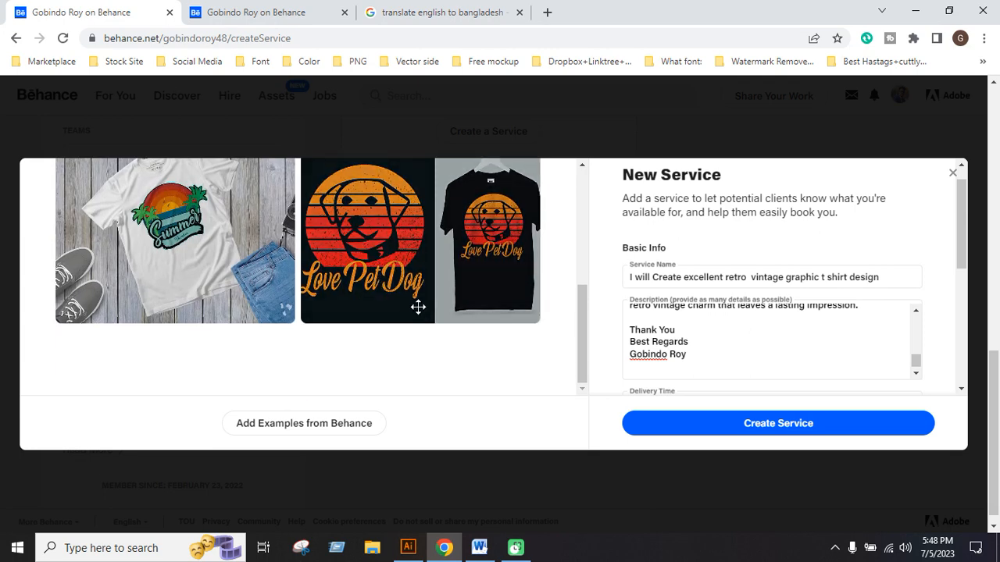
{"action": "left_click", "coordinate": [766, 429]}
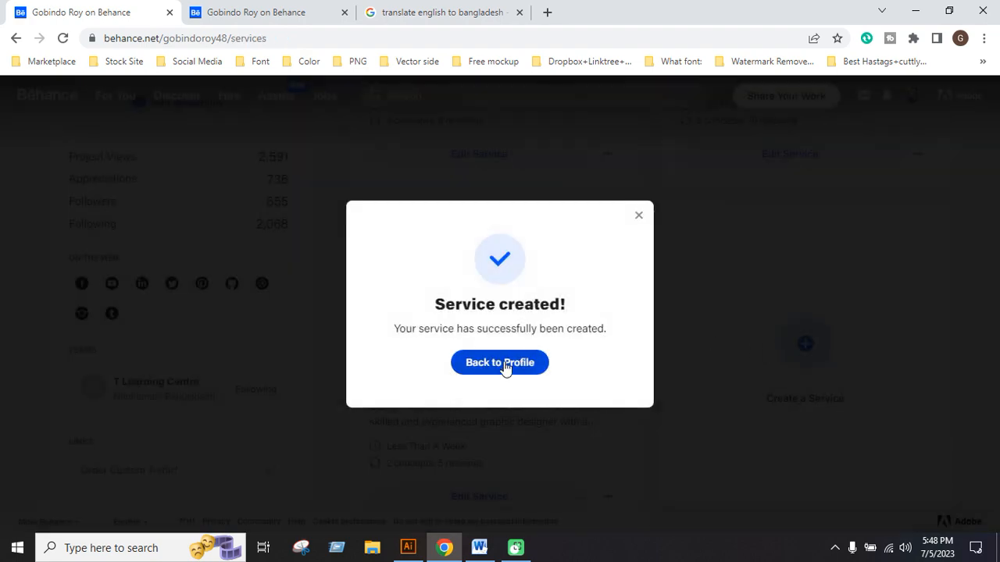
{"action": "left_click", "coordinate": [505, 364]}
Move the "I will Create excellent retro vintage graphic t shirt design" service to last place among the profile's services
{"action": "scroll", "coordinate": [695, 352], "scroll_direction": "up", "scroll_amount": 2}
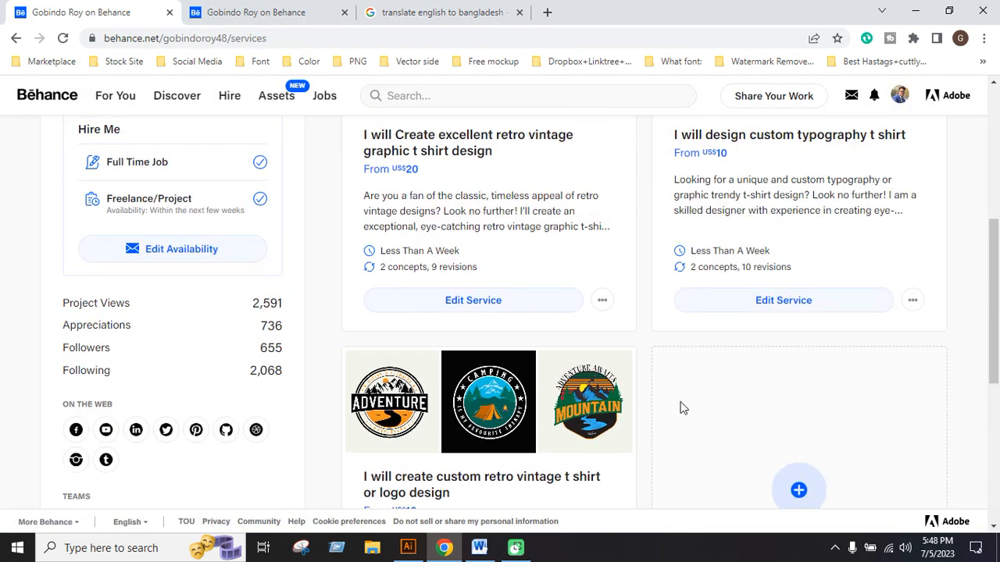
{"action": "scroll", "coordinate": [698, 390], "scroll_direction": "down", "scroll_amount": 3}
{"action": "scroll", "coordinate": [705, 390], "scroll_direction": "up", "scroll_amount": 6}
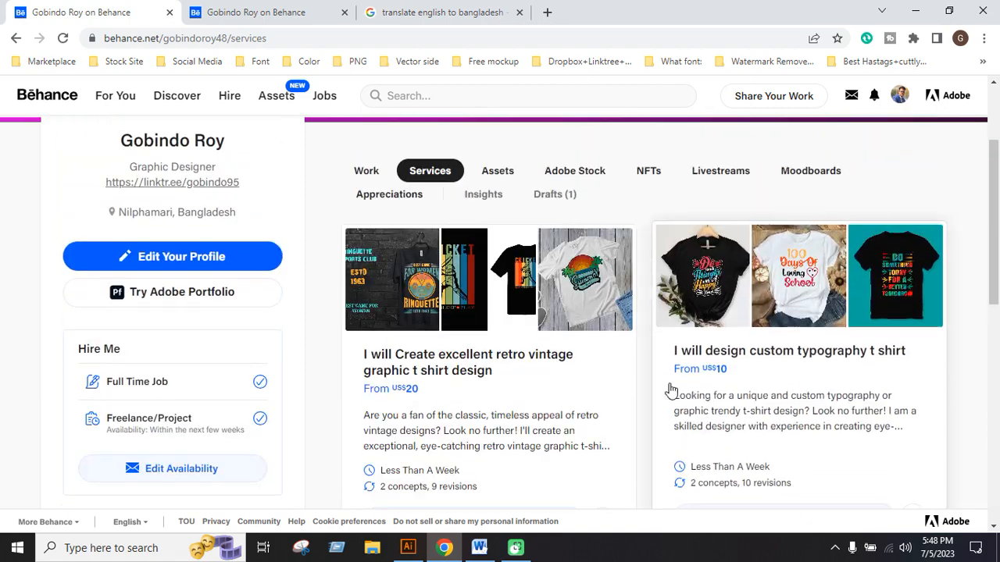
{"action": "scroll", "coordinate": [607, 344], "scroll_direction": "down", "scroll_amount": 2}
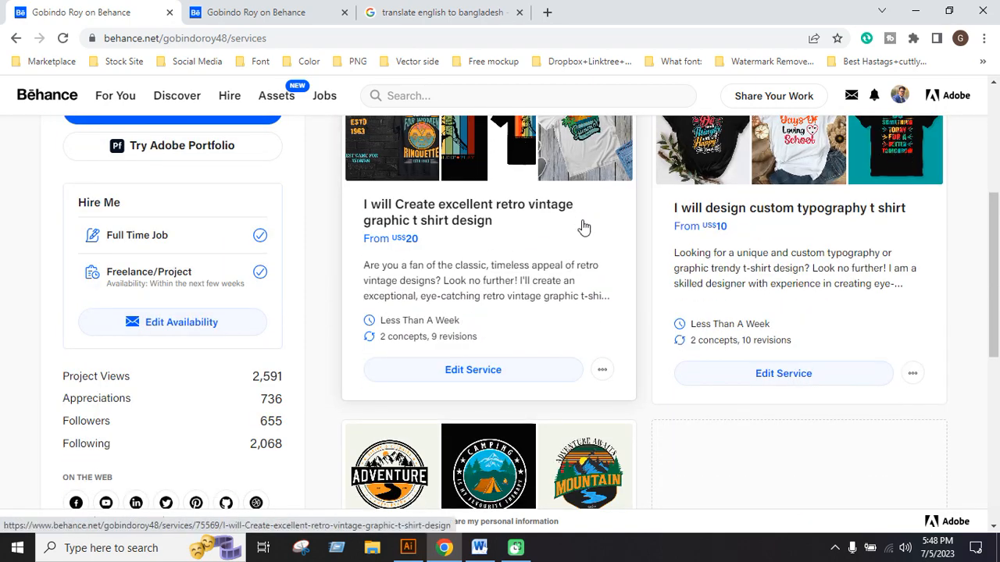
{"action": "left_click_drag", "start_coordinate": [625, 293], "coordinate": [755, 444]}
Examine the order and details of the service cards on the profile, including titles, prices, delivery times and revisions
{"action": "scroll", "coordinate": [698, 386], "scroll_direction": "up", "scroll_amount": 2}
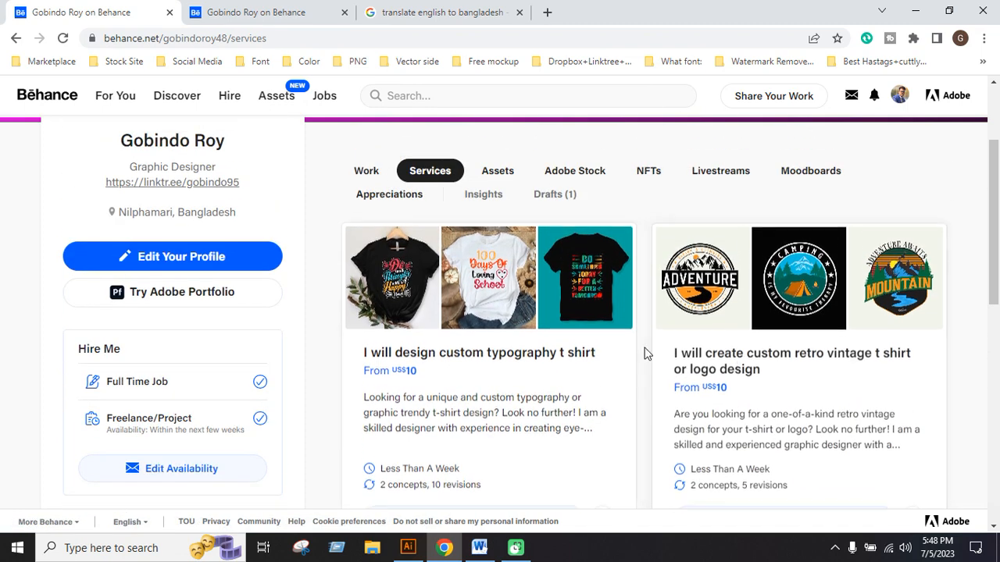
{"action": "scroll", "coordinate": [633, 364], "scroll_direction": "down", "scroll_amount": 2}
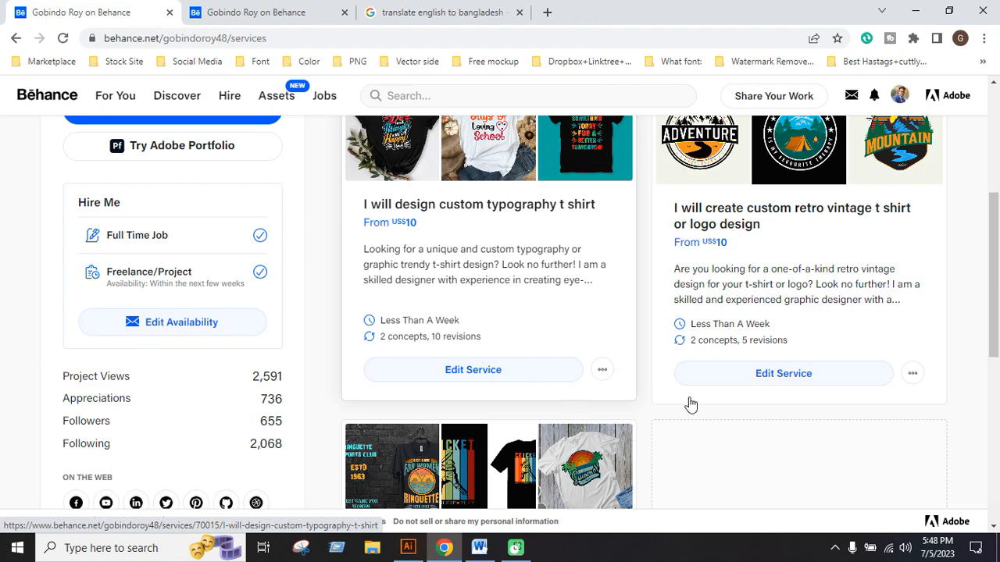
{"action": "scroll", "coordinate": [738, 358], "scroll_direction": "down", "scroll_amount": 1}
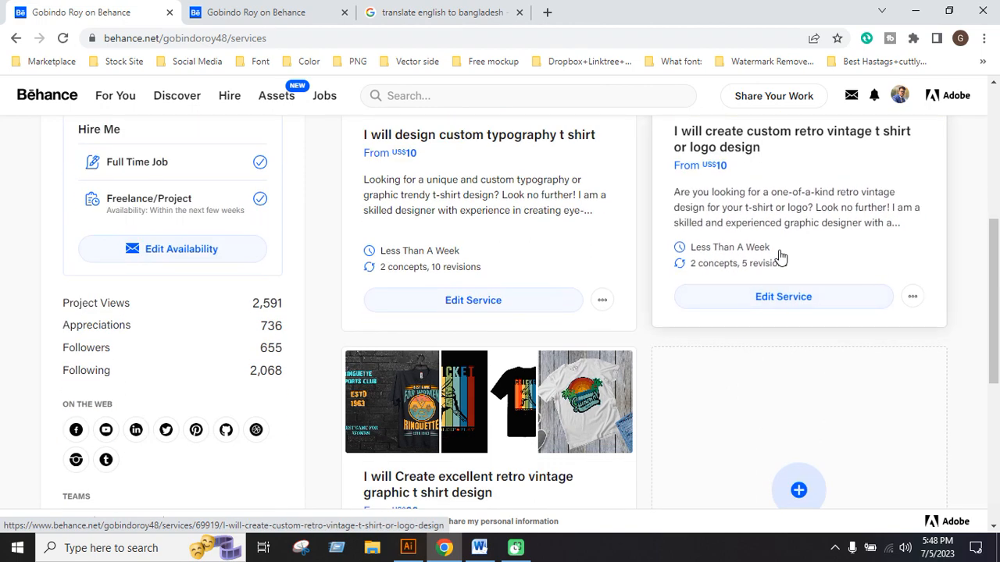
{"action": "scroll", "coordinate": [717, 342], "scroll_direction": "down", "scroll_amount": 2}
{"action": "scroll", "coordinate": [735, 350], "scroll_direction": "up", "scroll_amount": 5}
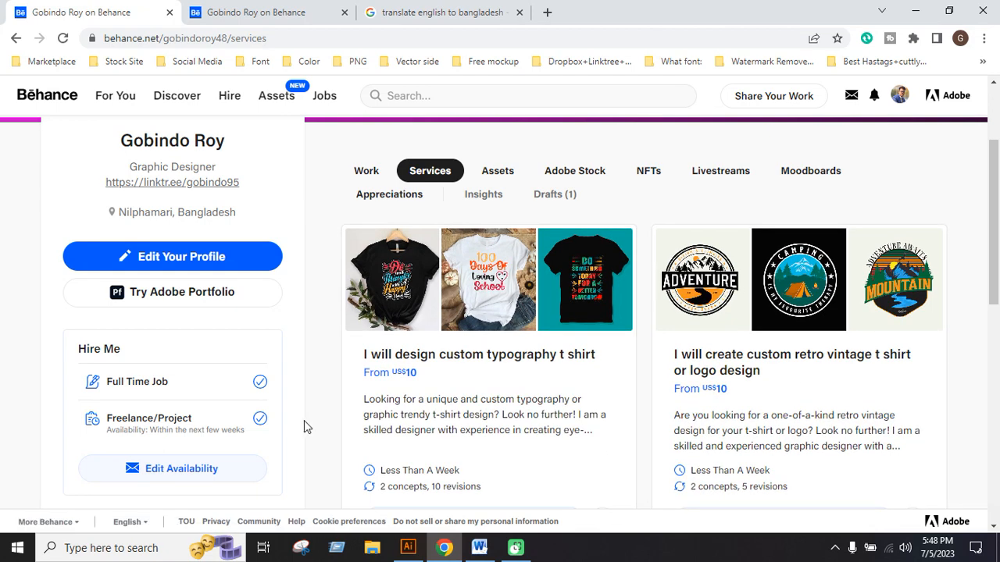
{"action": "scroll", "coordinate": [307, 427], "scroll_direction": "up", "scroll_amount": 1}
{"action": "scroll", "coordinate": [307, 427], "scroll_direction": "up", "scroll_amount": 1}
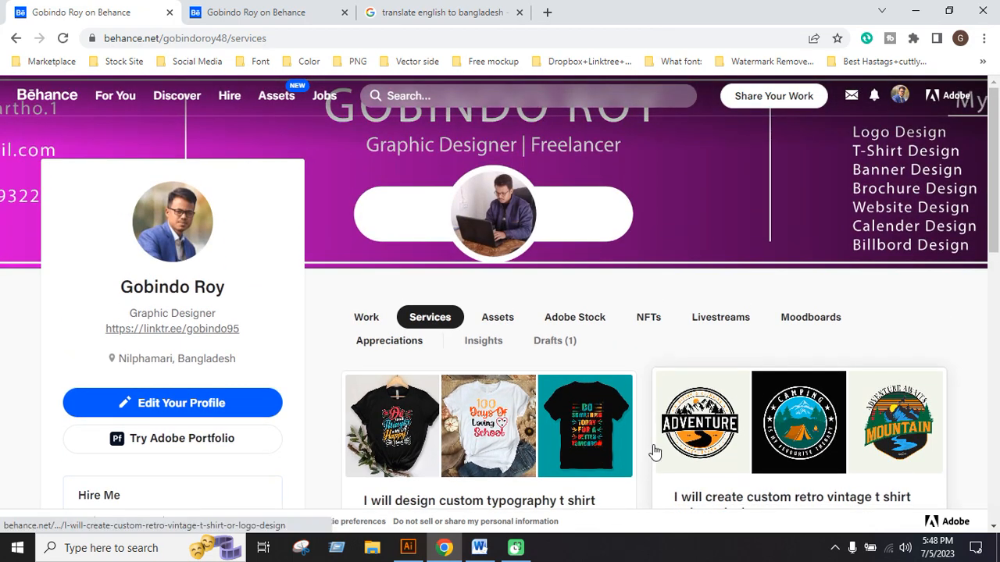
{"action": "scroll", "coordinate": [655, 453], "scroll_direction": "down", "scroll_amount": 3}
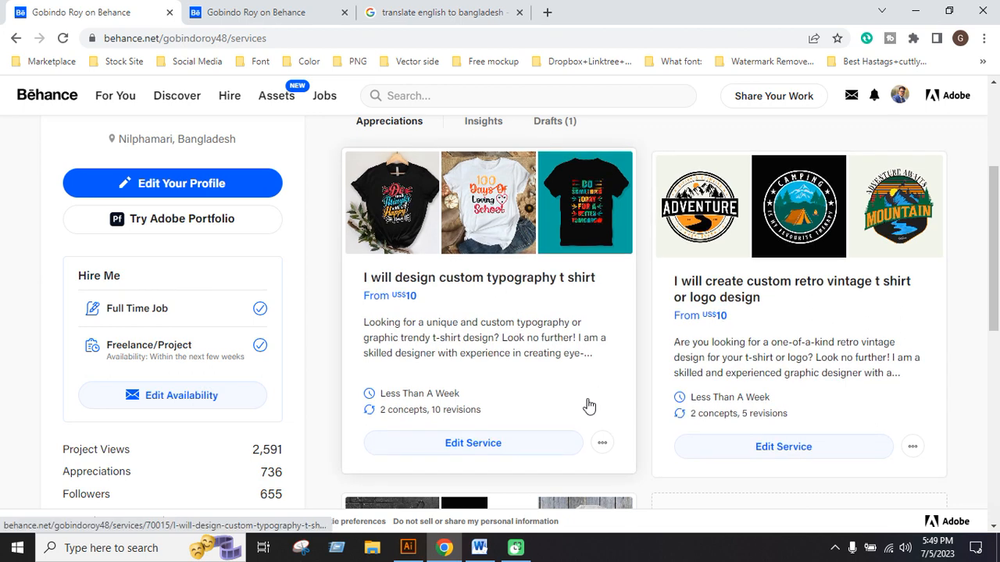
{"action": "scroll", "coordinate": [587, 409], "scroll_direction": "down", "scroll_amount": 1}
{"action": "scroll", "coordinate": [601, 382], "scroll_direction": "down", "scroll_amount": 2}
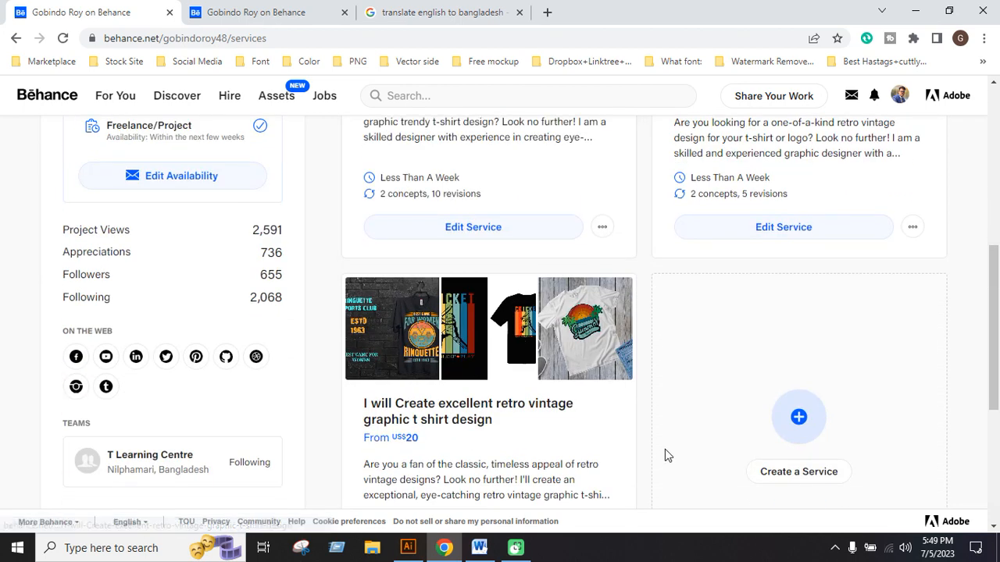
{"action": "scroll", "coordinate": [639, 446], "scroll_direction": "down", "scroll_amount": 2}
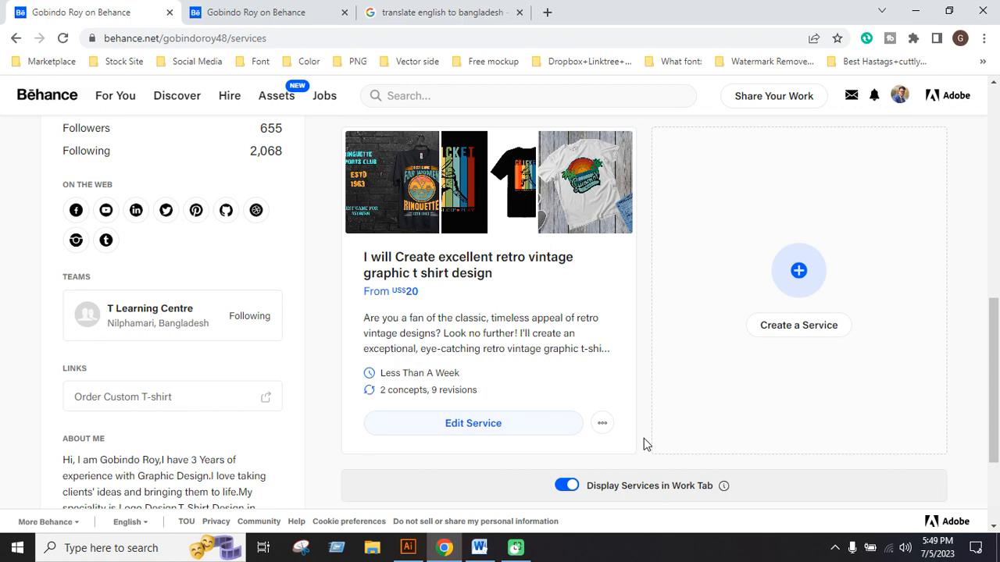
{"action": "scroll", "coordinate": [644, 444], "scroll_direction": "up", "scroll_amount": 4}
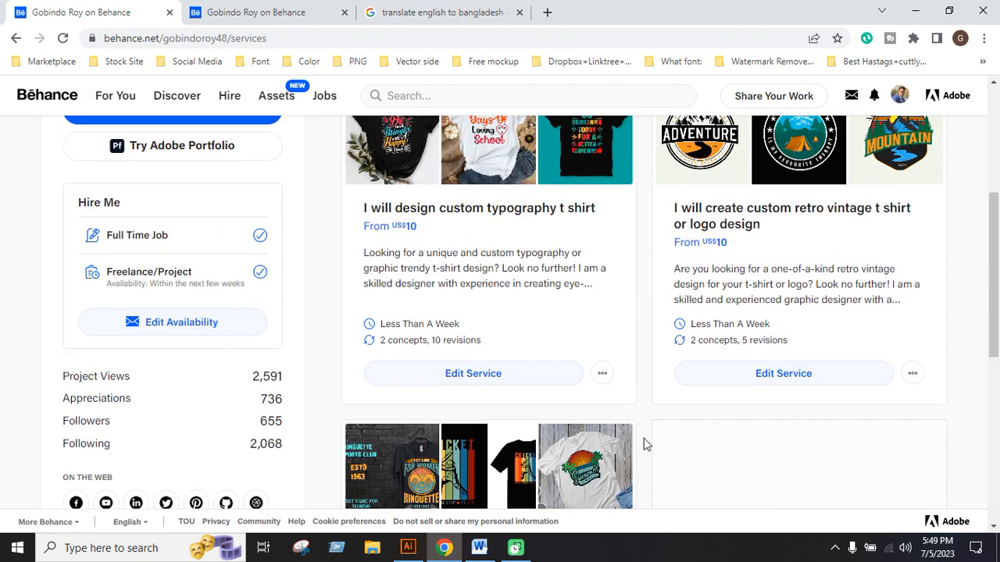
{"action": "scroll", "coordinate": [644, 444], "scroll_direction": "up", "scroll_amount": 3}
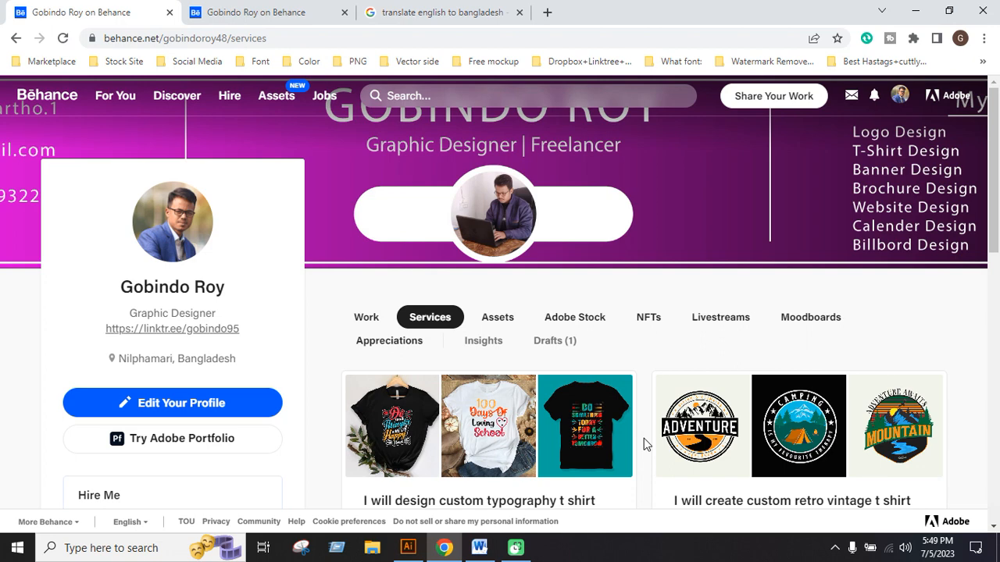
{"action": "scroll", "coordinate": [644, 444], "scroll_direction": "down", "scroll_amount": 1}
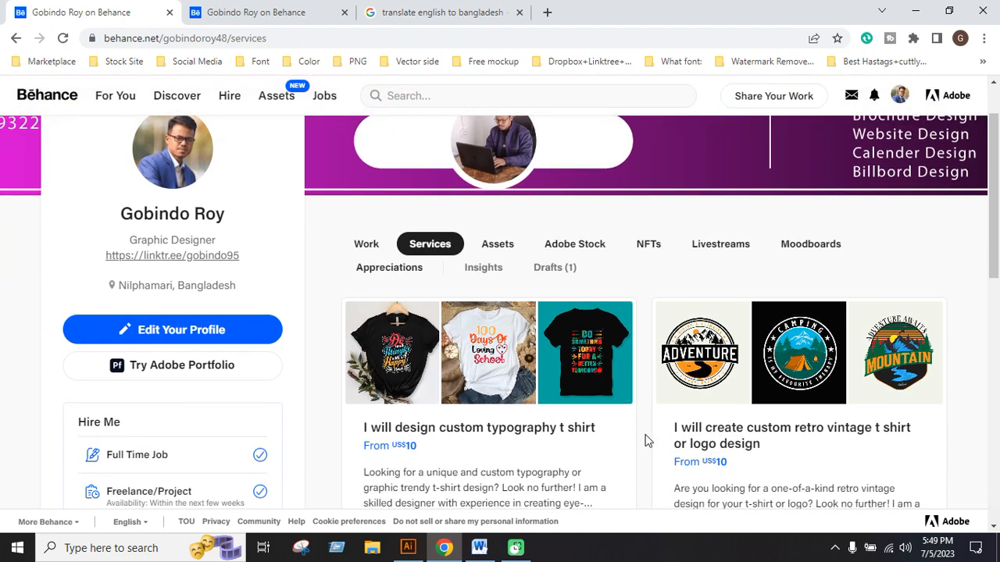